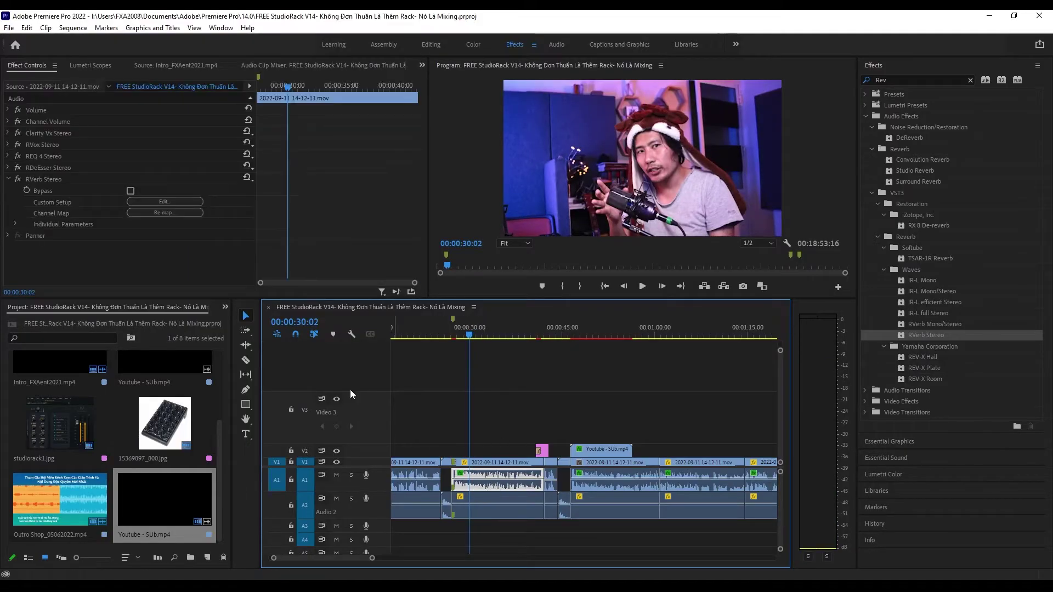
Switch off the RVox, REQ 4, RDeEsser, RVerb and Clarity Vx effects on the clip's audio.
left_click(17, 144)
left_click(17, 156)
left_click(17, 168)
left_click(17, 178)
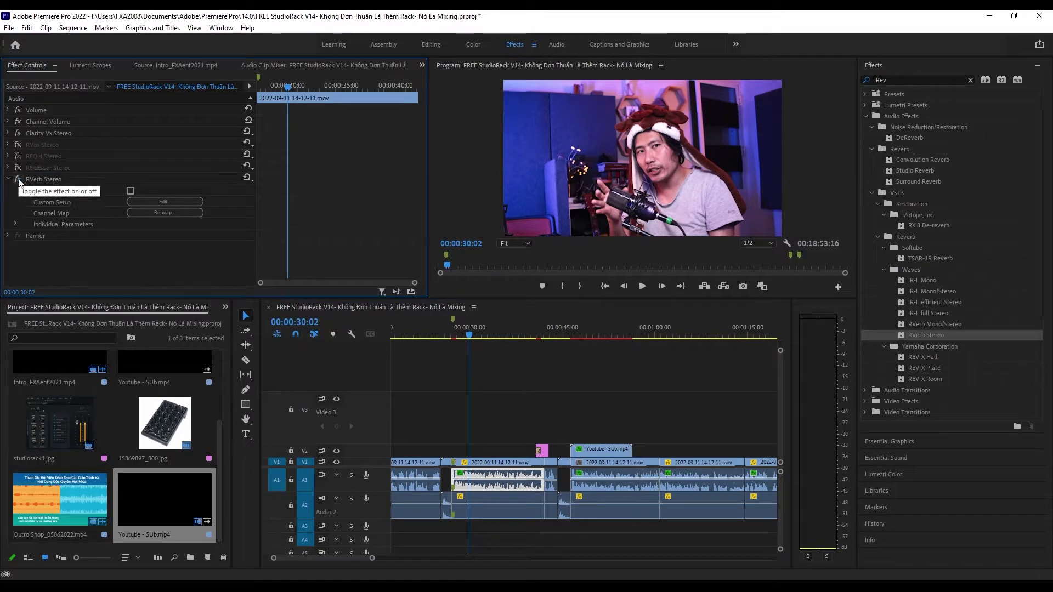
left_click(18, 134)
Play the unprocessed voice from the start of the clip and return the playhead to its beginning.
left_click(452, 335)
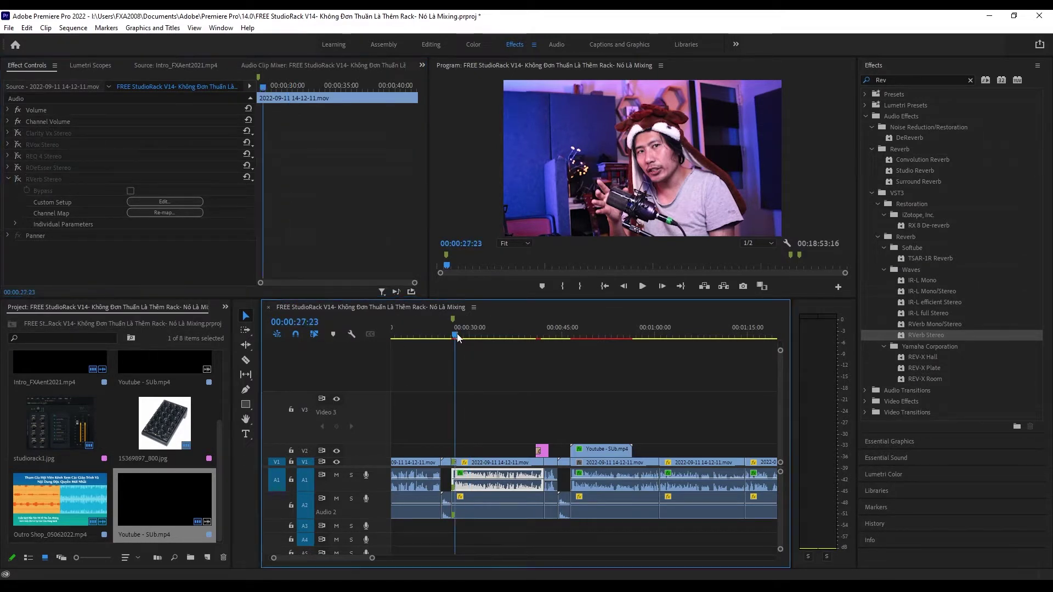
key("space")
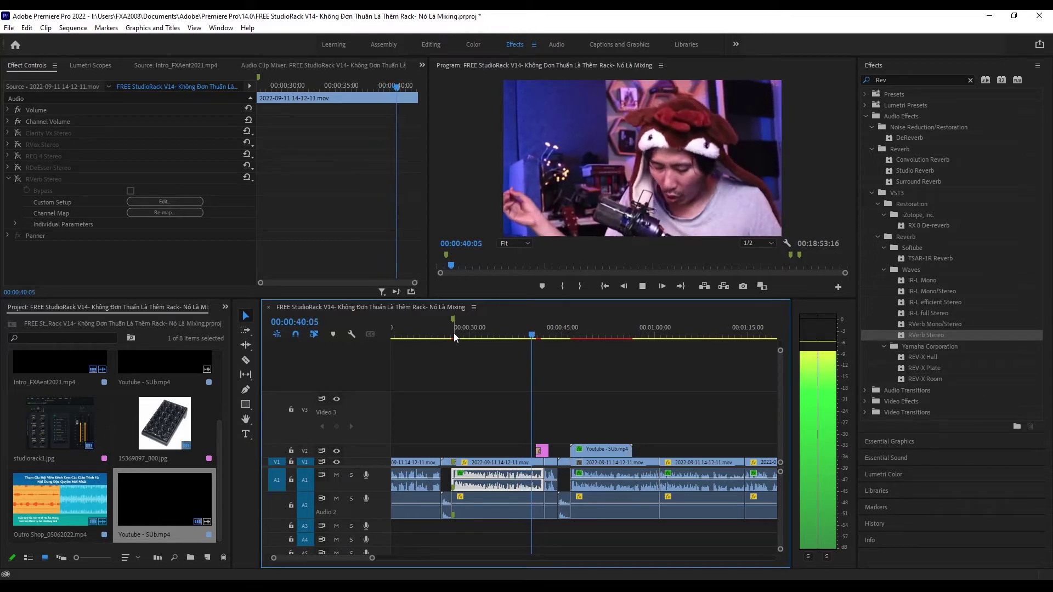
left_click(453, 333)
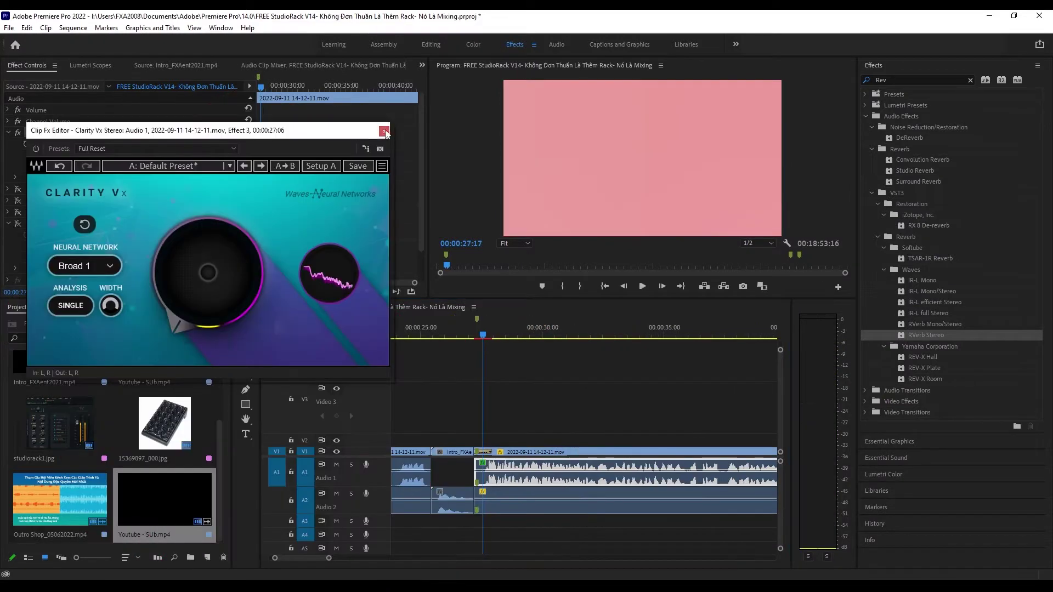
Raise the Clarity Vx Stereo knob to about 56.9 while listening to the clip, and close its editor.
left_click(384, 132)
left_click(159, 156)
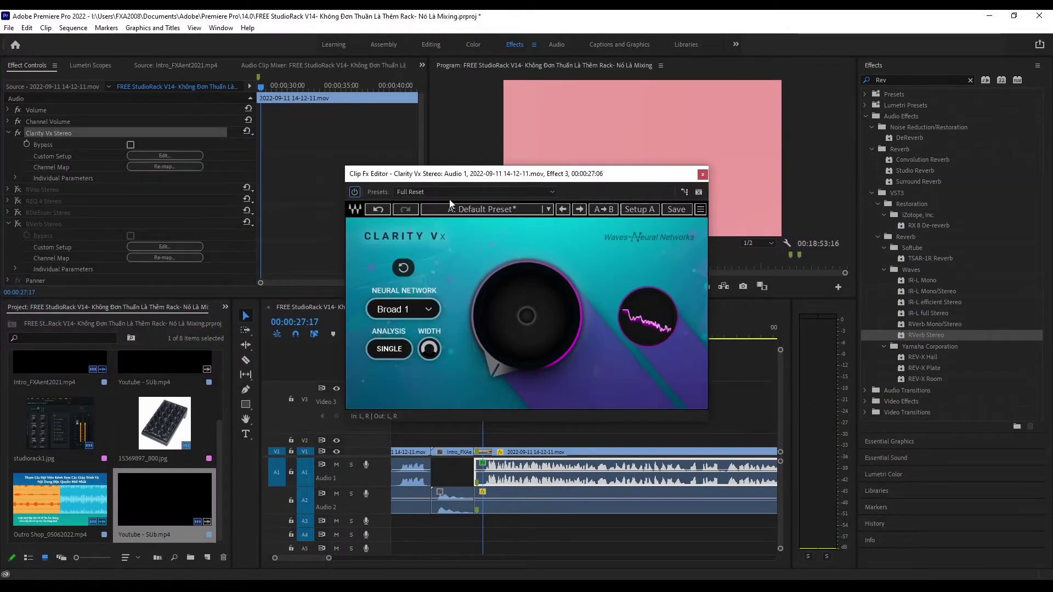
left_click_drag(451, 174, 193, 184)
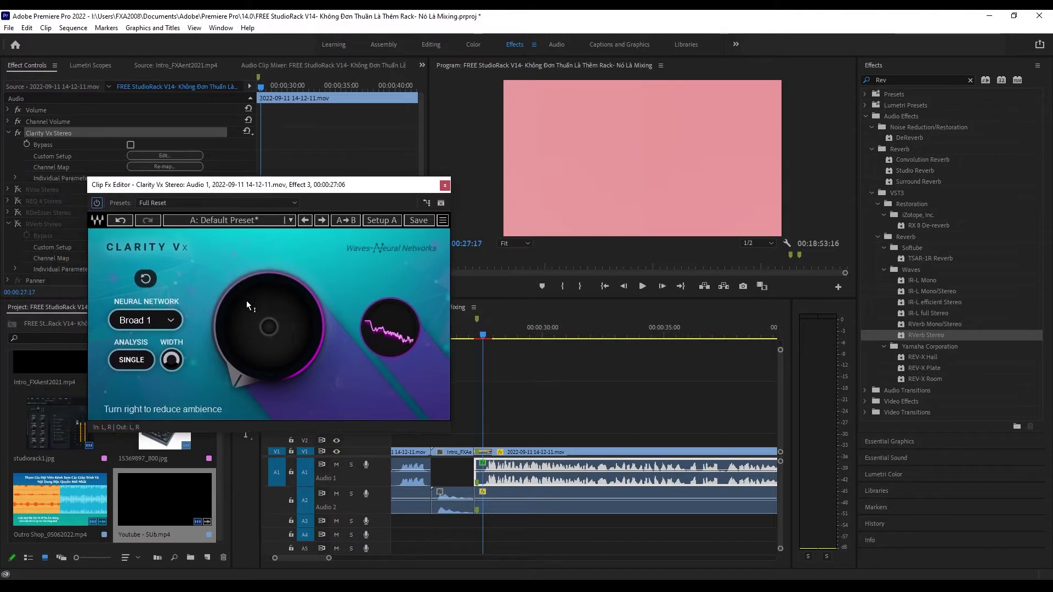
key("space")
left_click_drag(239, 338, 238, 280)
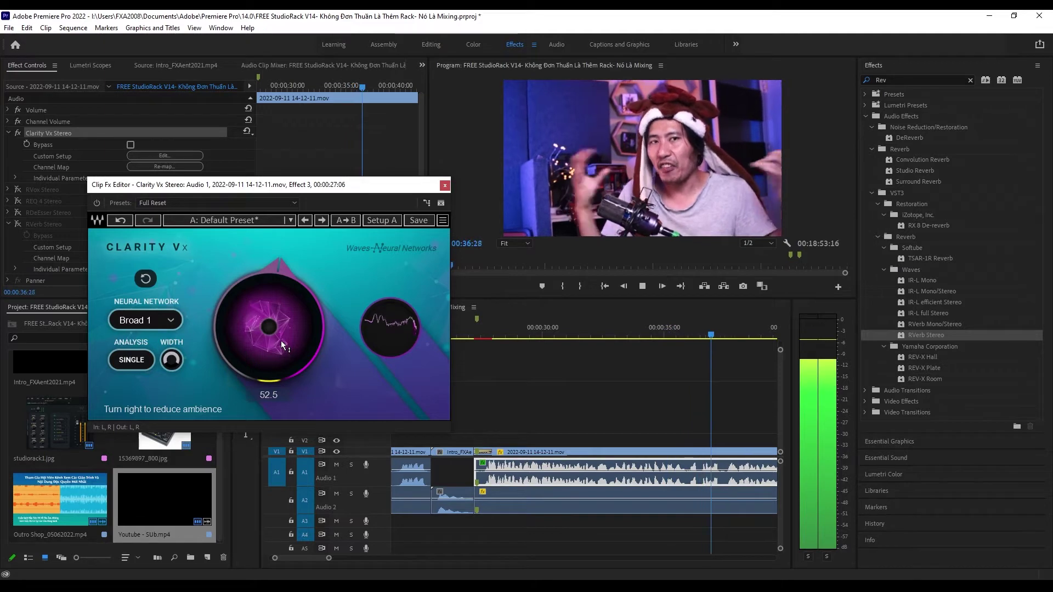
scroll(281, 340, "up", 4)
key("space")
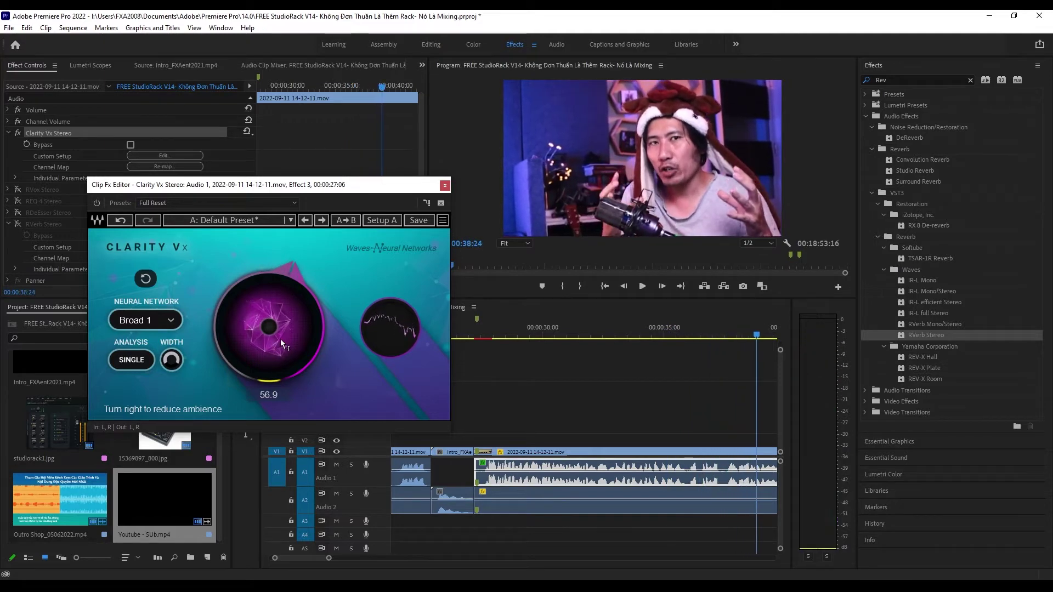
left_click(444, 186)
Switch on RVox Stereo, open its custom setup and listen to the clip from near its start.
left_click(492, 337)
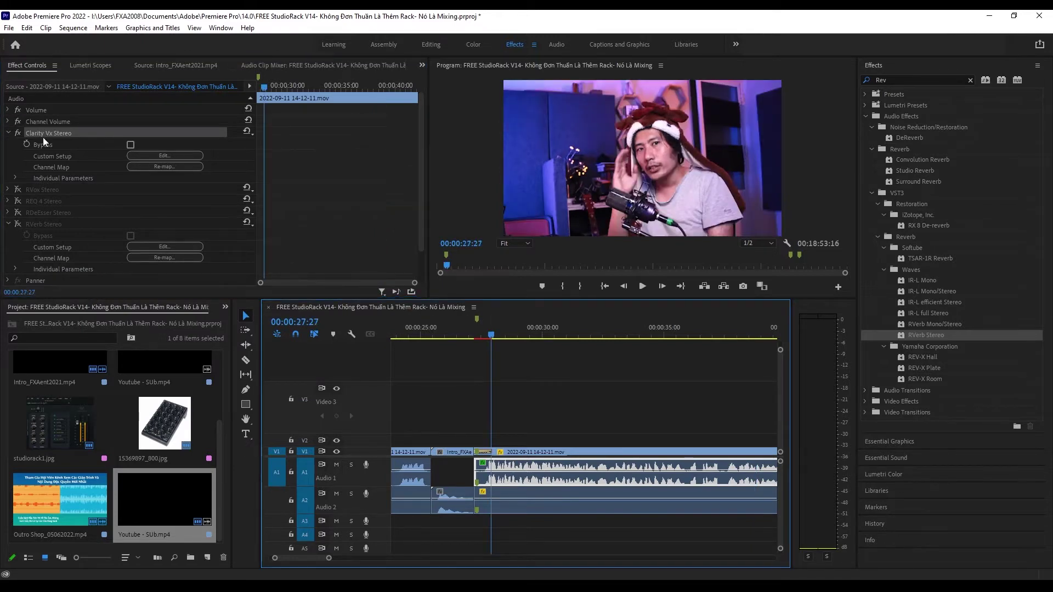
left_click(6, 192)
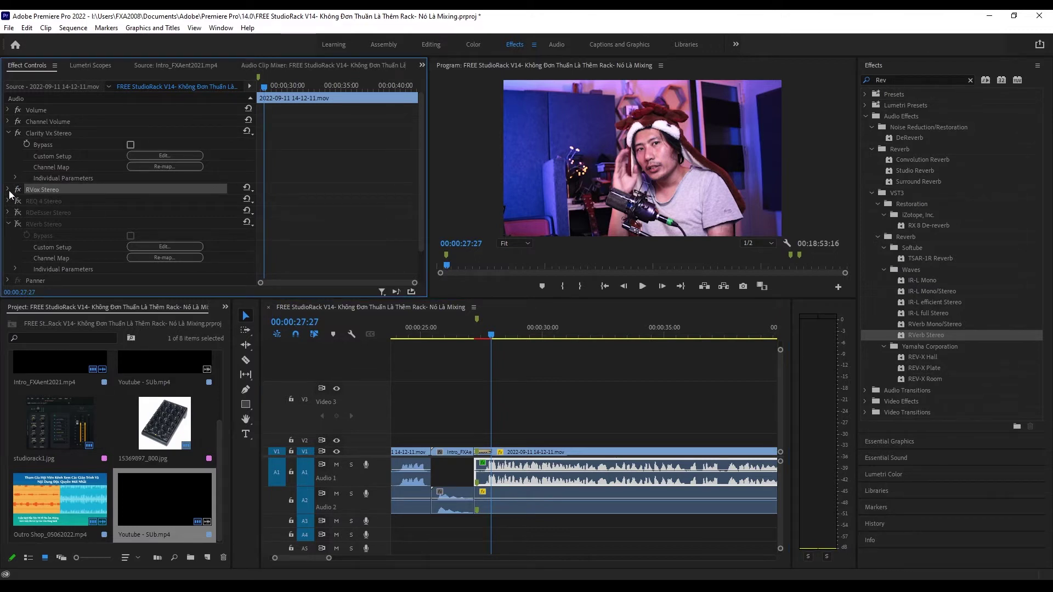
left_click(8, 190)
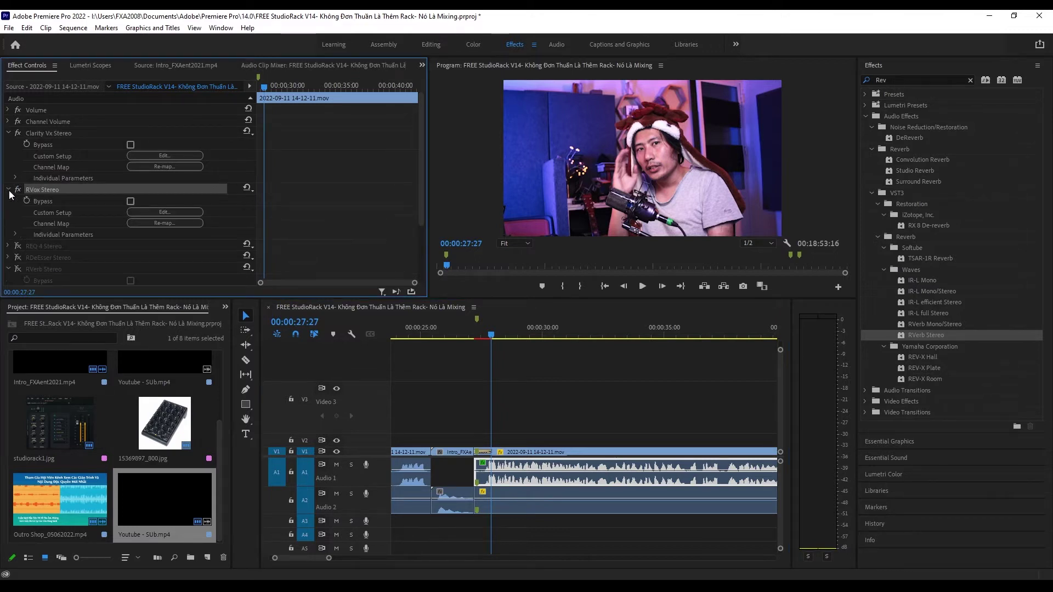
left_click(150, 213)
left_click_drag(490, 167, 213, 174)
key("space")
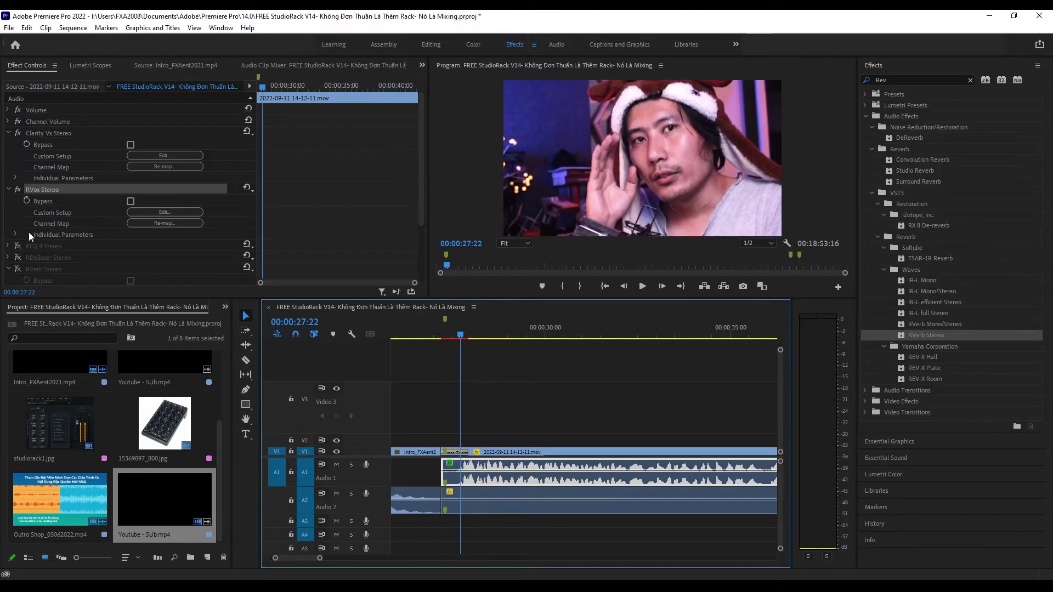
Expand REQ 4 Stereo and open its custom setup editor clear of the program preview.
left_click(8, 246)
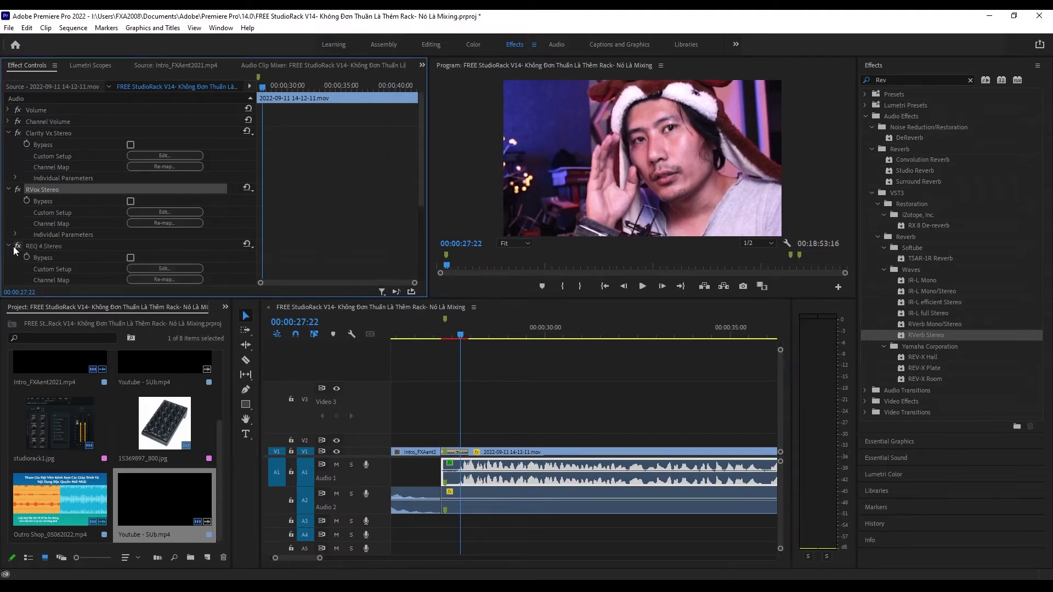
scroll(131, 270, "down", 1)
left_click(18, 224)
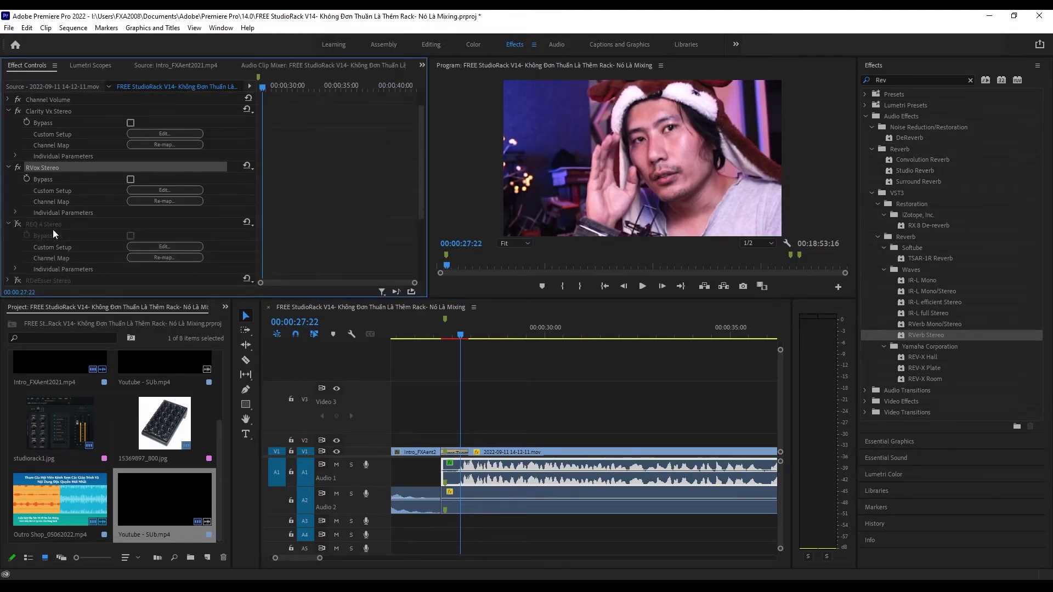
left_click(162, 246)
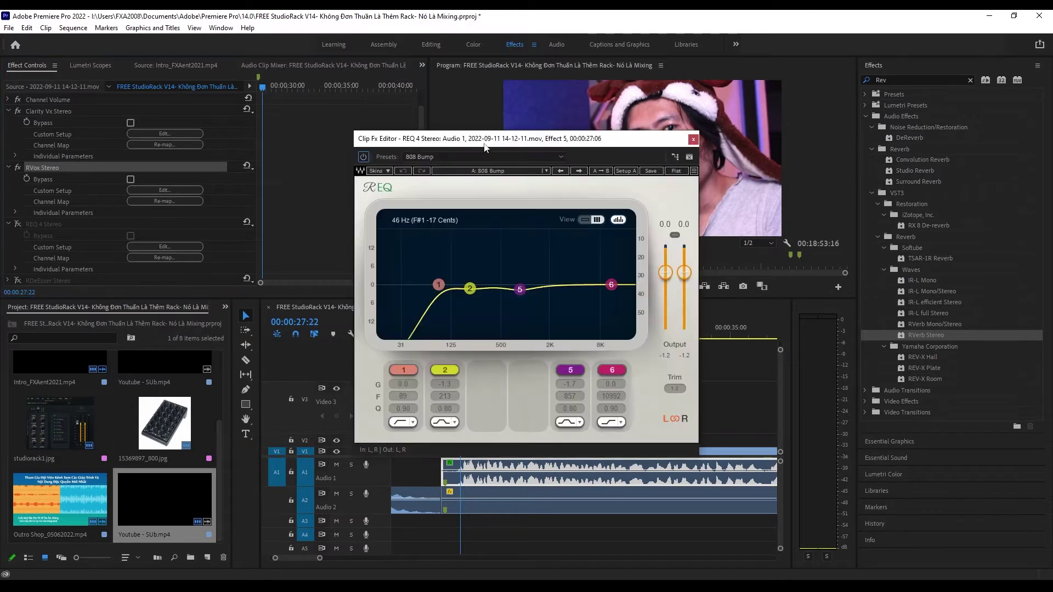
left_click_drag(484, 147, 170, 203)
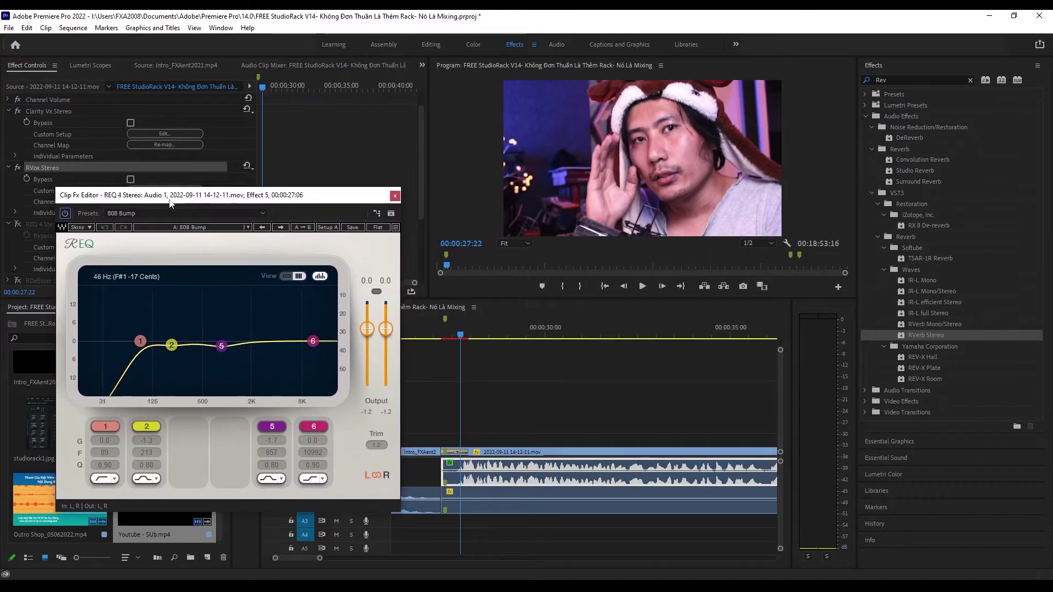
Enable the REQ 4 low-cut band 1 at 89 Hz during playback, and return the playhead to about 00:00:27:22.
key("space")
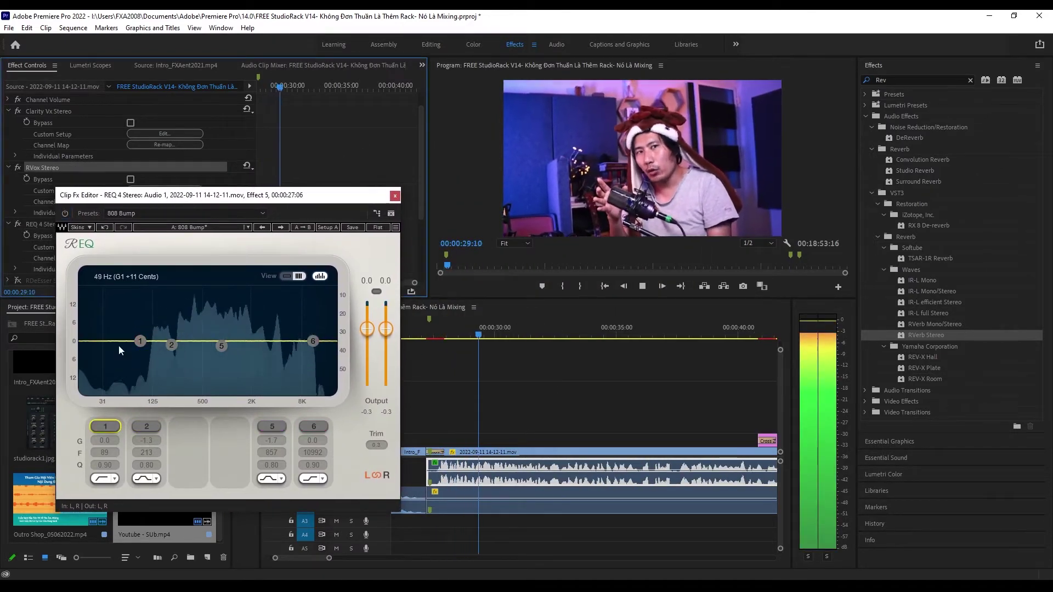
left_click(104, 425)
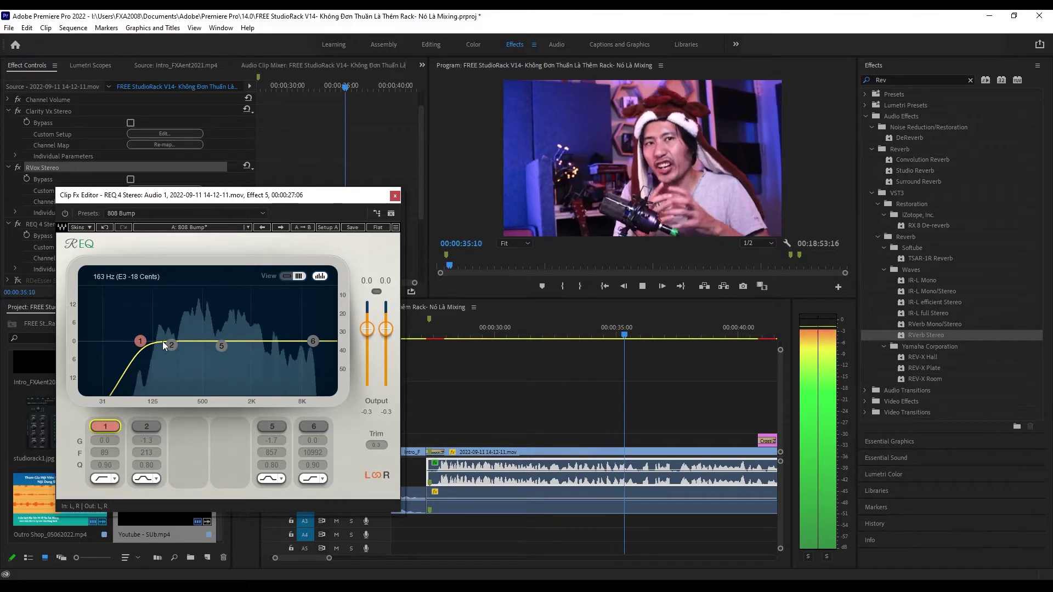
key("space")
left_click(439, 337)
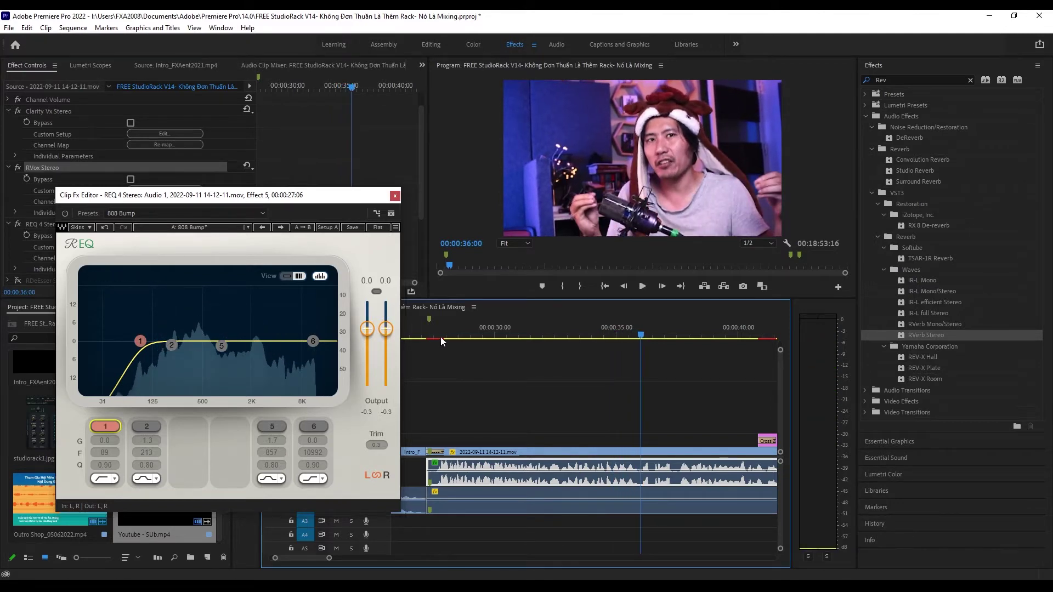
left_click(439, 337)
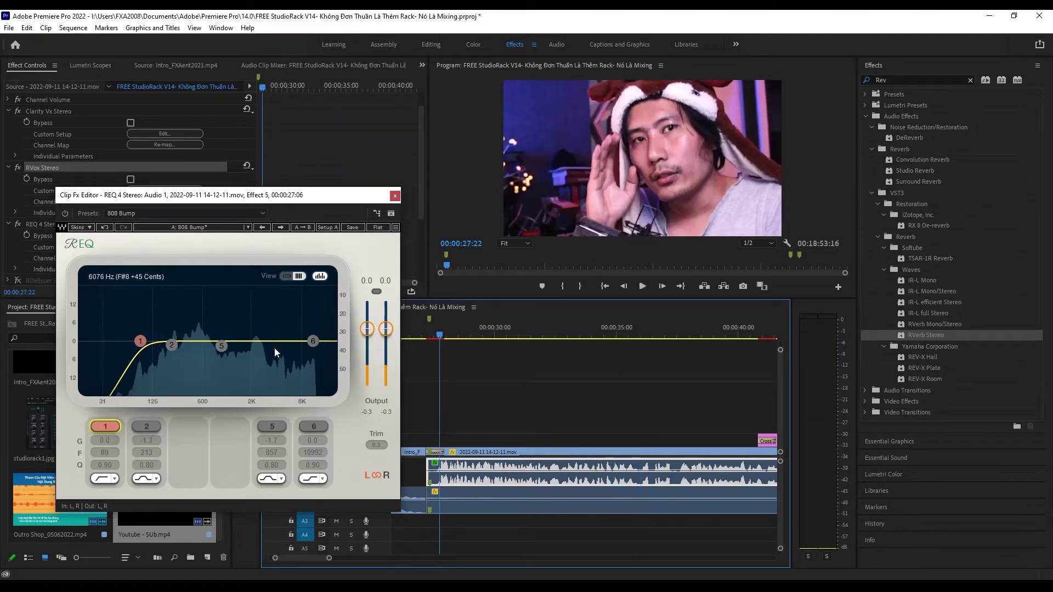
Enable REQ band 5, audition a boost of about 9.6 dB near 845 Hz, and lower it to about -3.1 dB at 1028 Hz.
left_click(222, 346)
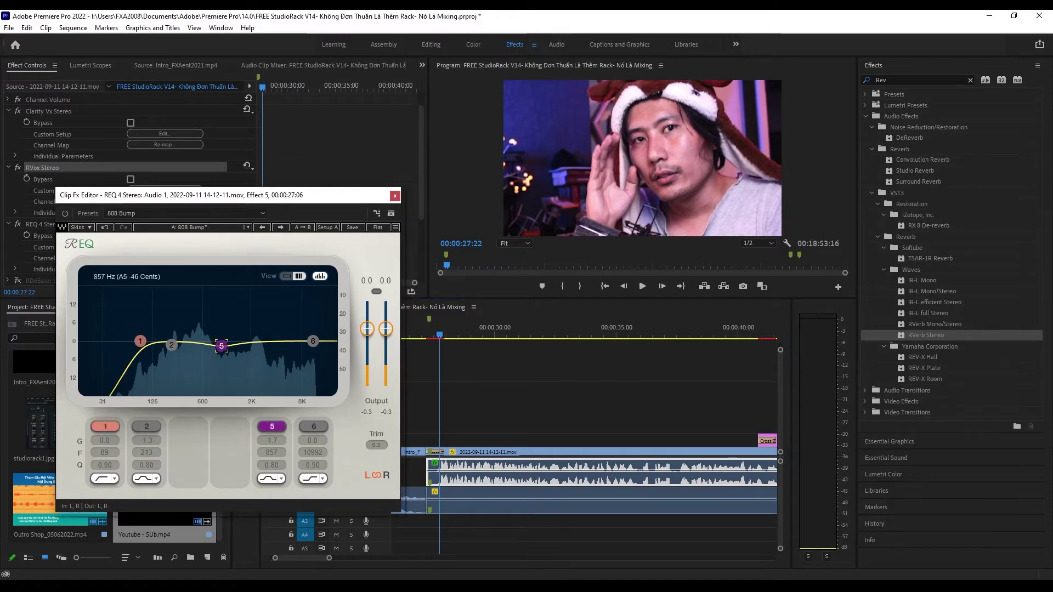
left_click_drag(222, 346, 224, 313)
key("space")
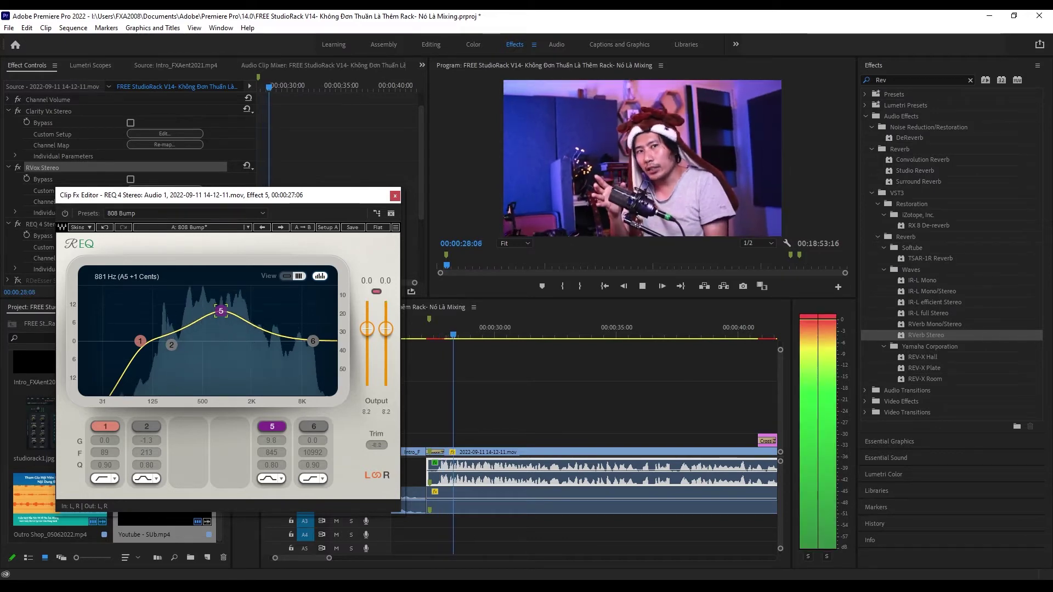
left_click_drag(224, 313, 228, 350)
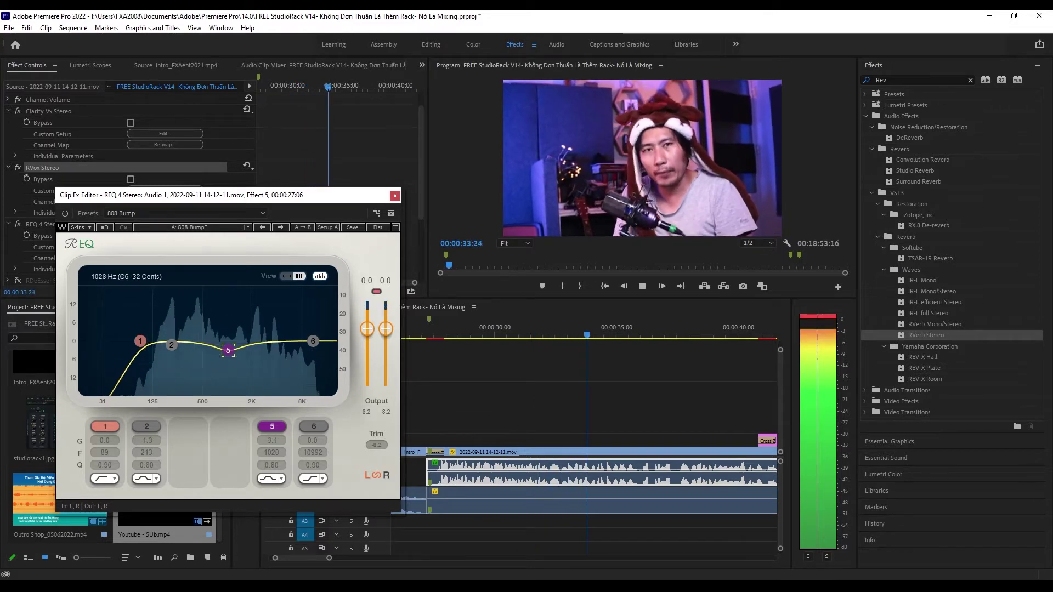
Compare REQ band 5 off and on during playback, and shift its frequency to about 871 Hz.
left_click(271, 425)
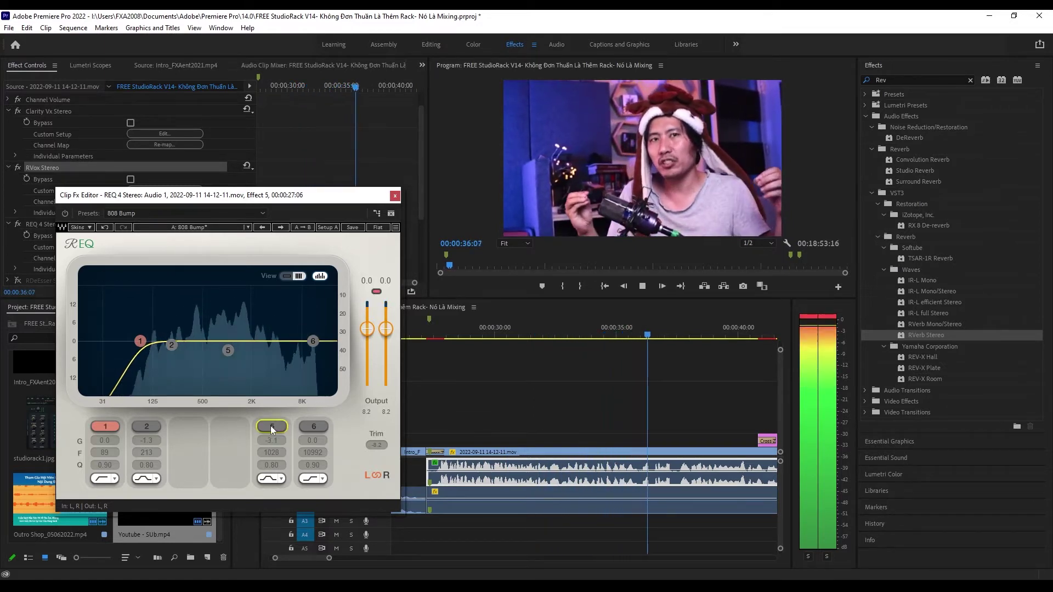
left_click(271, 425)
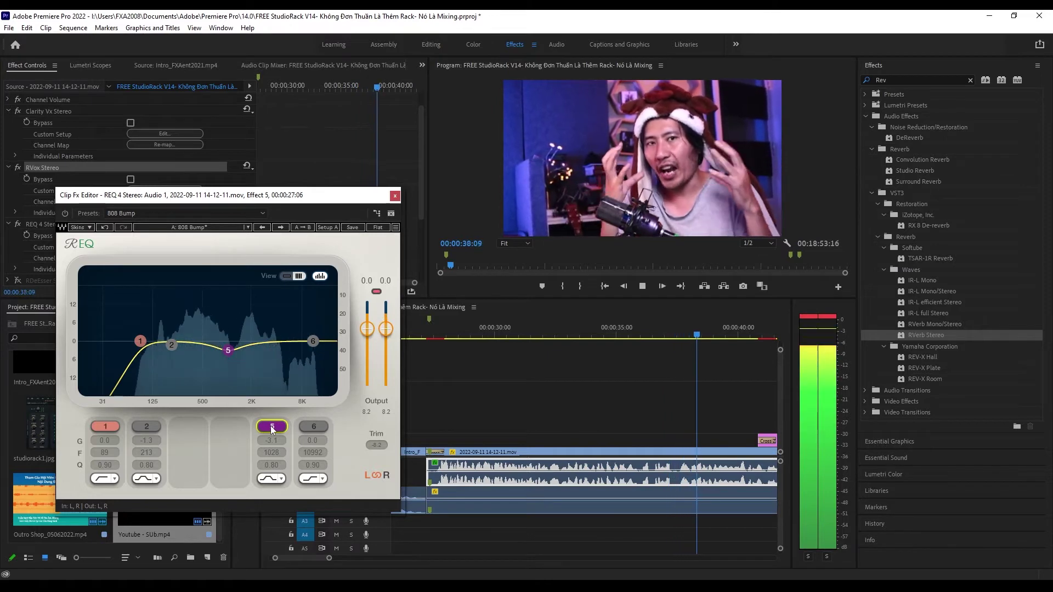
key("space")
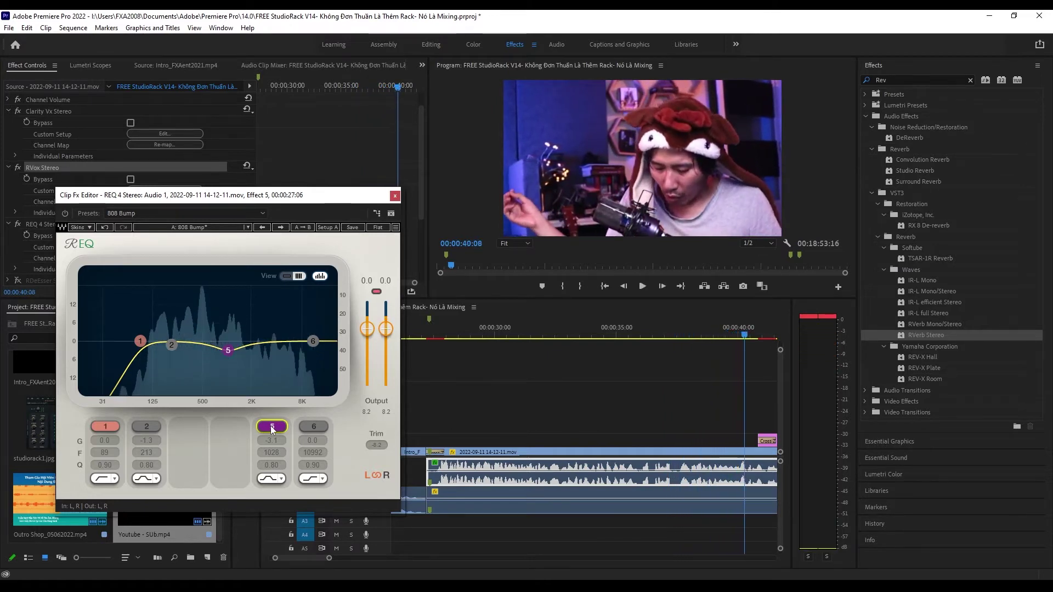
left_click_drag(229, 350, 222, 350)
left_click(439, 332)
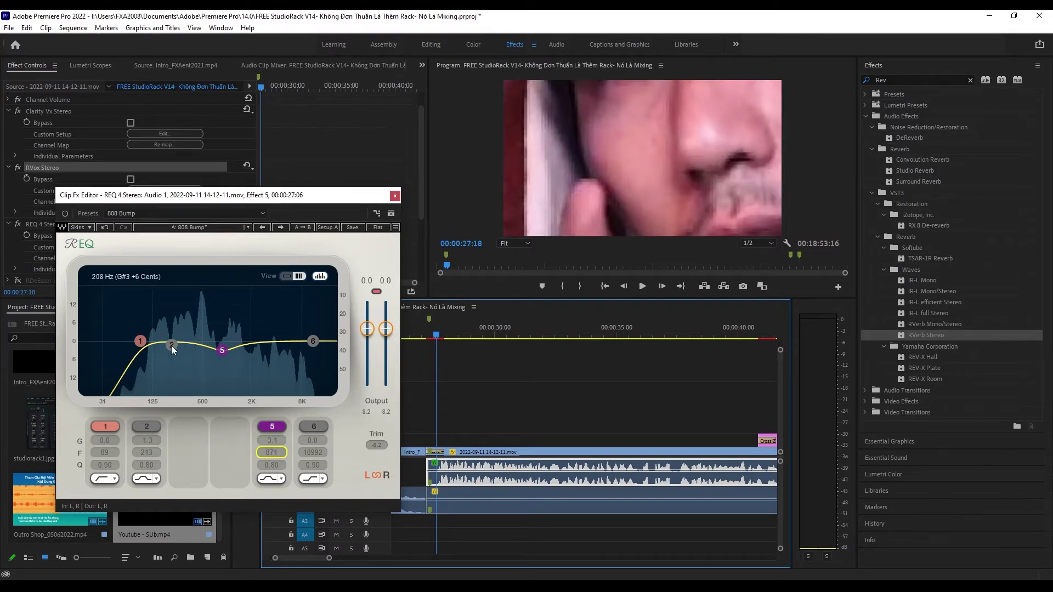
Enable REQ band 2 with gain -0.1 and Q 0.46, and set band 1 to 72 Hz and band 5's gain to -1.7.
left_click(148, 427)
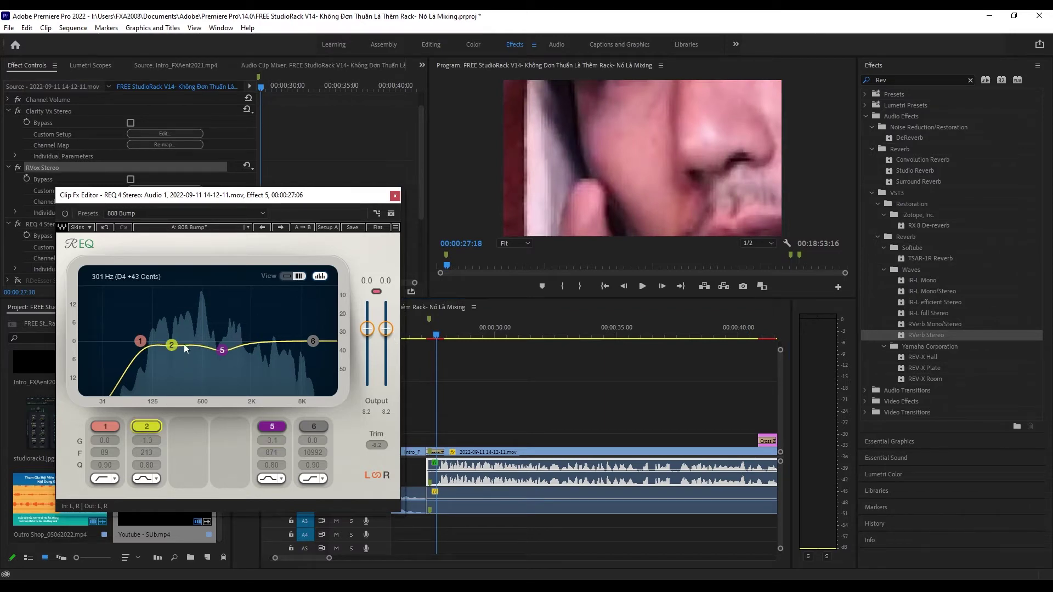
key("space")
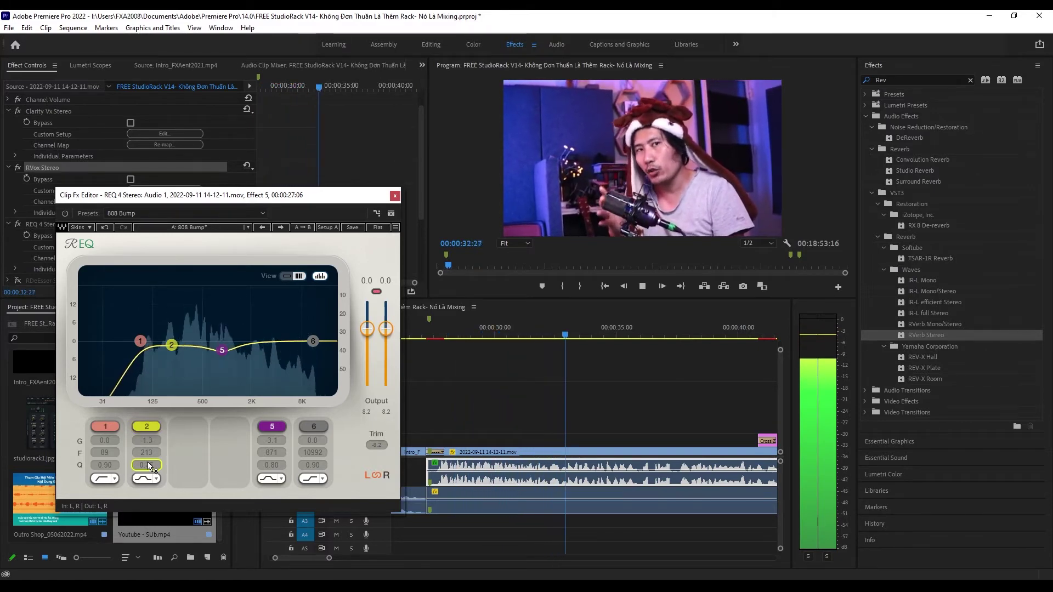
left_click_drag(149, 433, 148, 443)
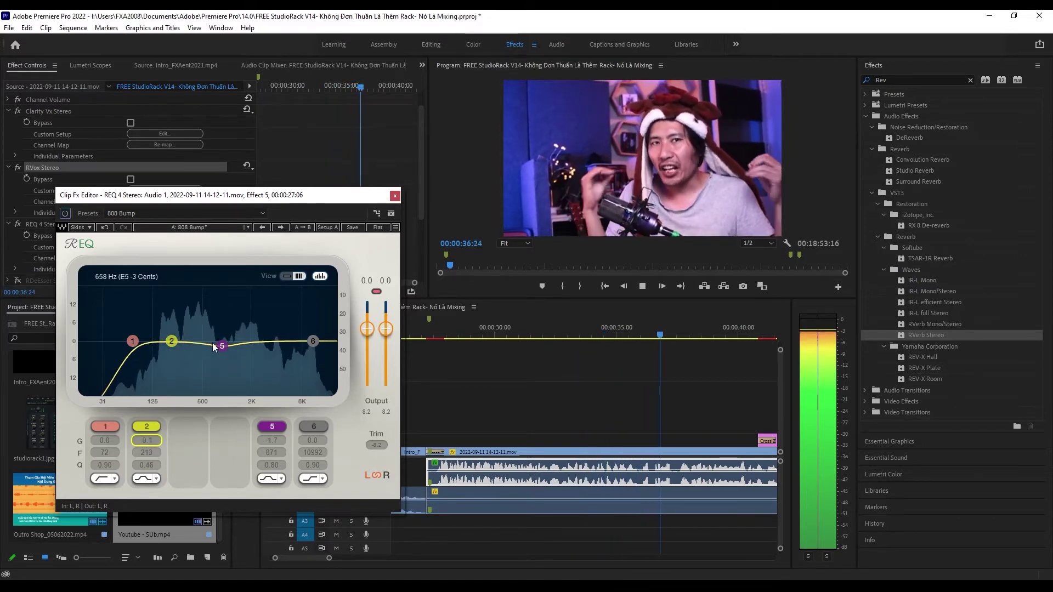
Compare the voice with REQ 4 bypassed and active, playing from the start of the clip.
left_click(429, 333)
left_click(66, 214)
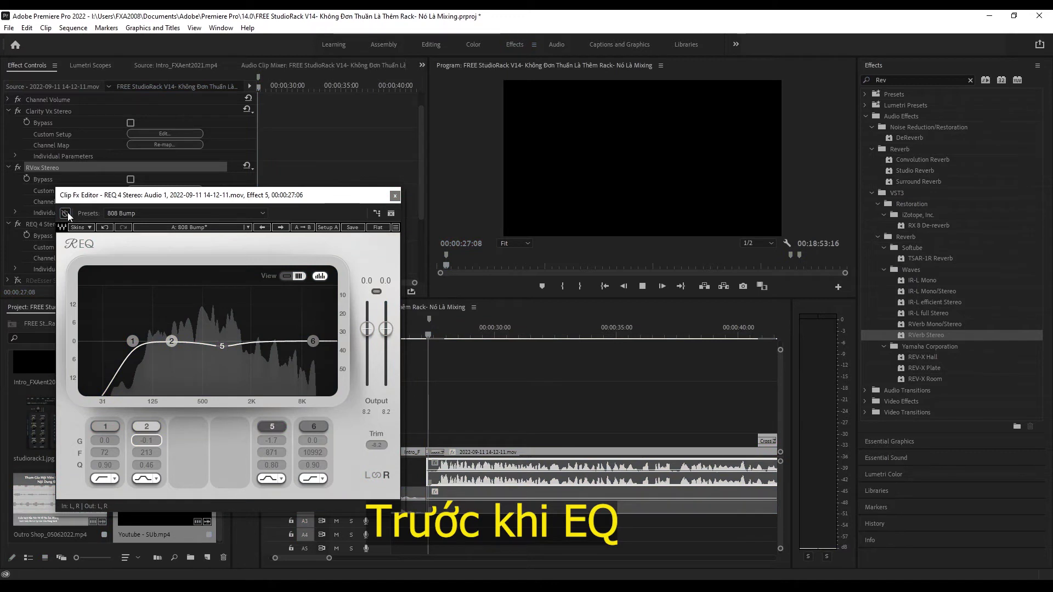
key("space")
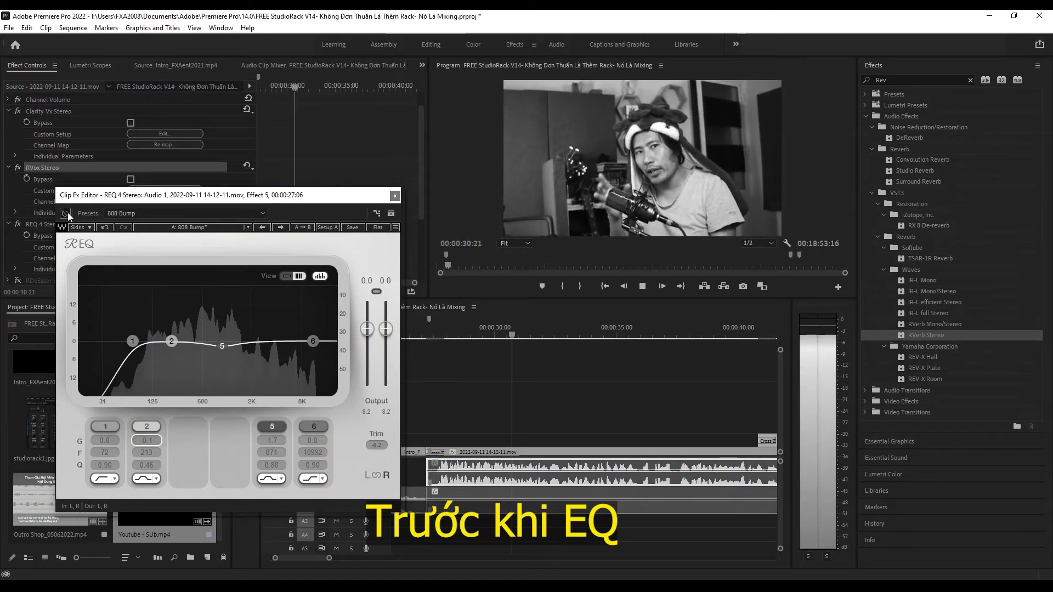
left_click(65, 214)
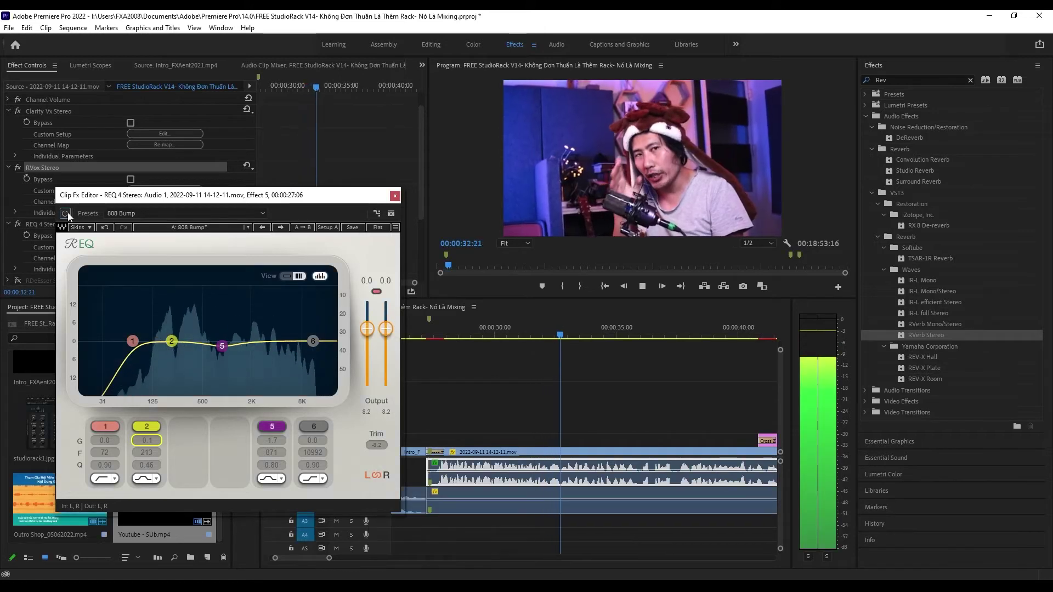
Close the REQ editor, collapse the RVox Stereo settings and switch off REQ 4 Stereo.
left_click(271, 440)
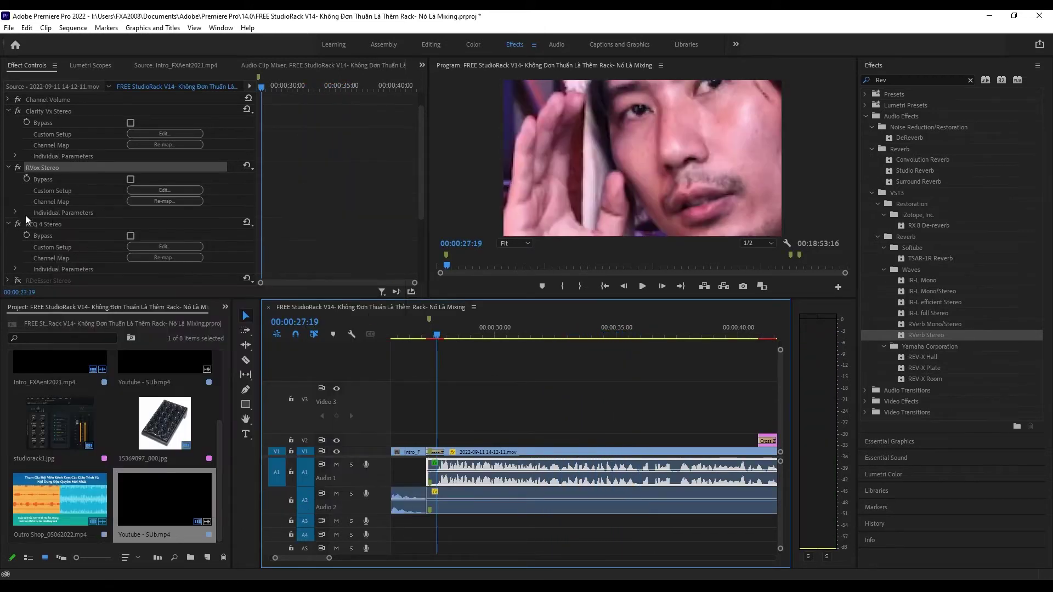
left_click(10, 168)
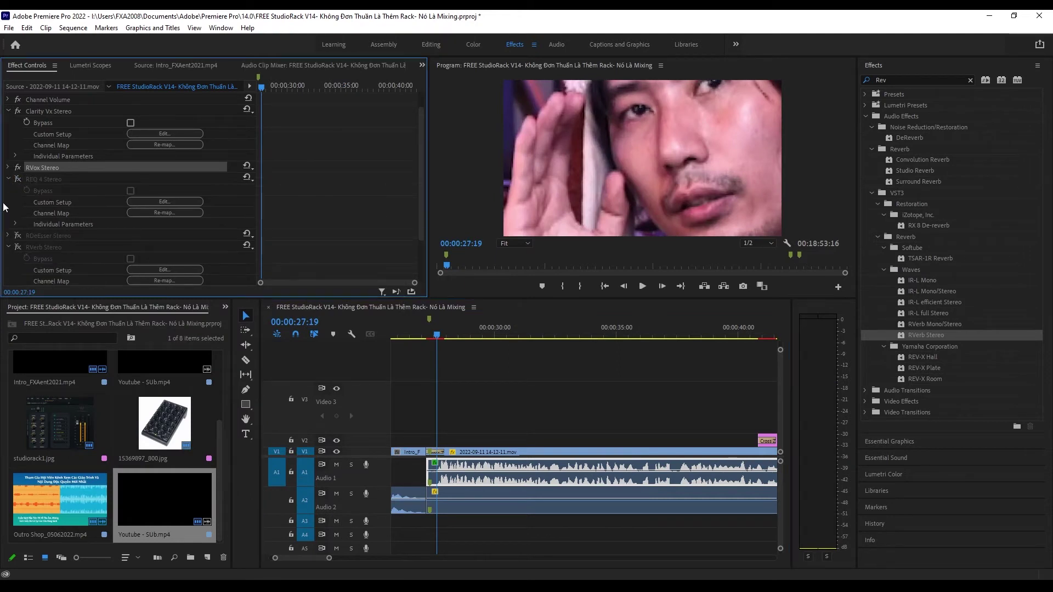
Open the custom setup of RDeEsser Stereo, move its editor clear of the preview and set its GUI size to 100%.
left_click(9, 236)
left_click(147, 258)
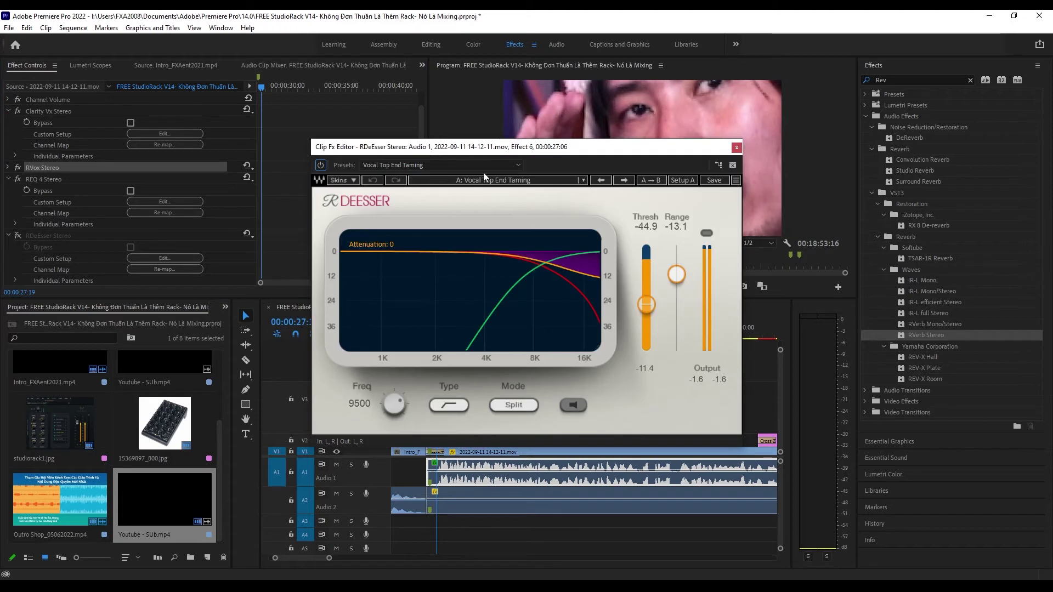
left_click_drag(489, 151, 207, 151)
left_click(454, 182)
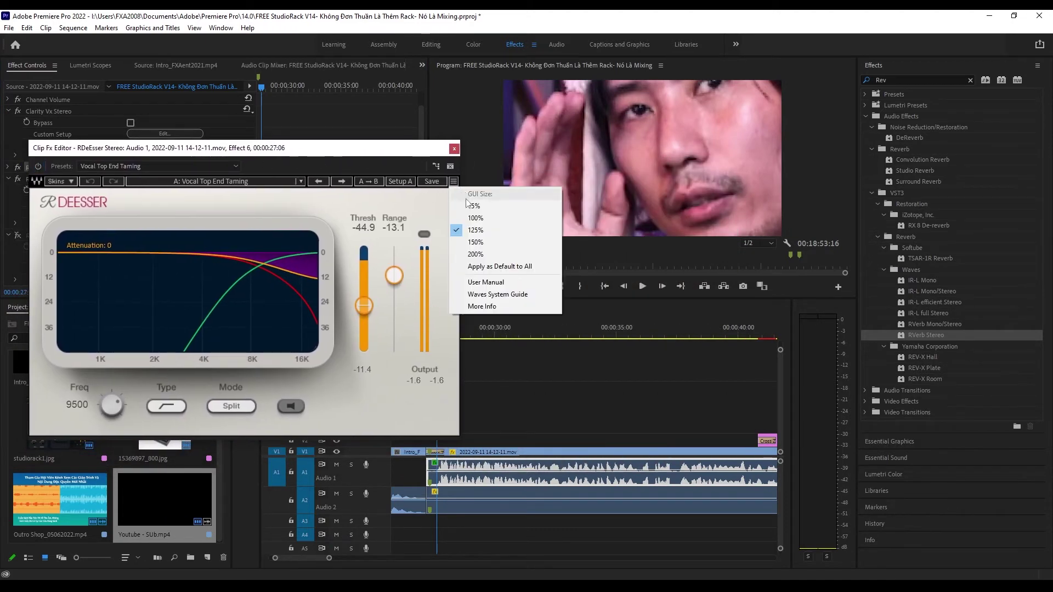
left_click(330, 153)
left_click_drag(330, 153, 316, 154)
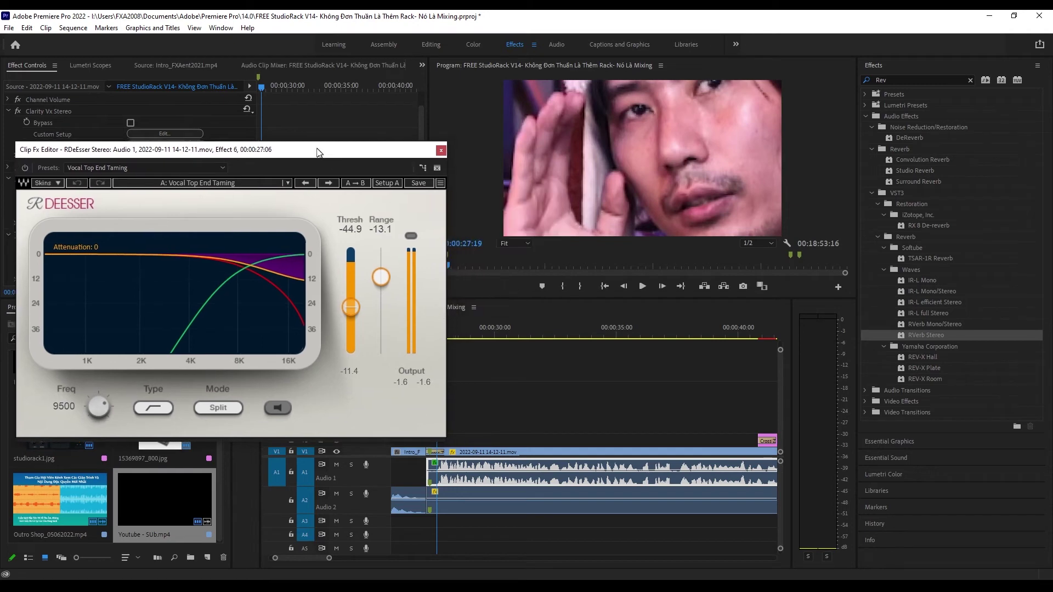
left_click(458, 208)
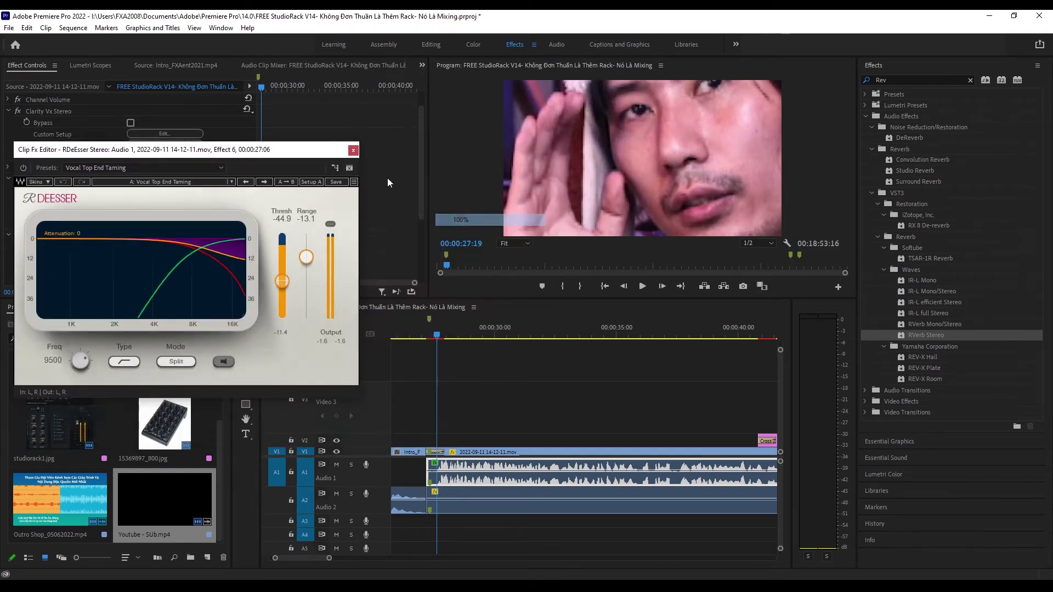
While auditioning the voice, set the RDeEsser frequency to 9700, try both filter types, adjust the threshold and toggle the effect's bypass.
key("space")
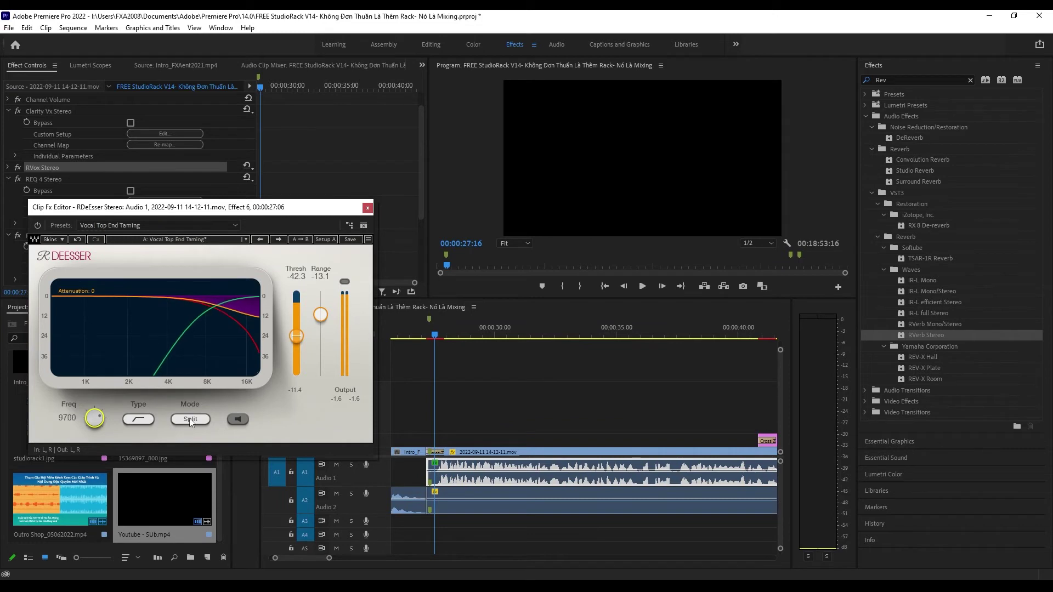
left_click(138, 420)
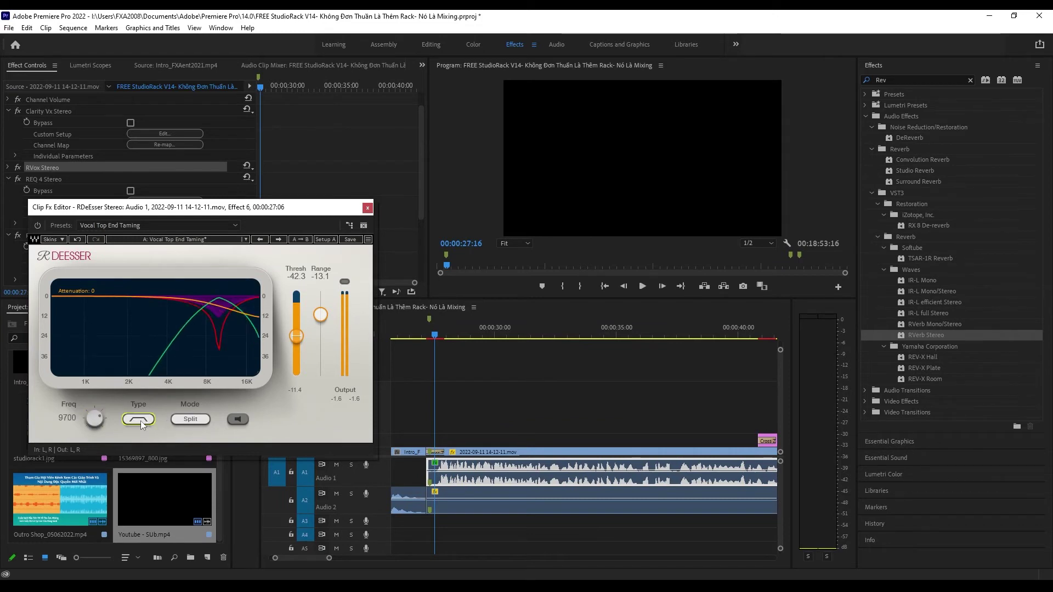
left_click(139, 419)
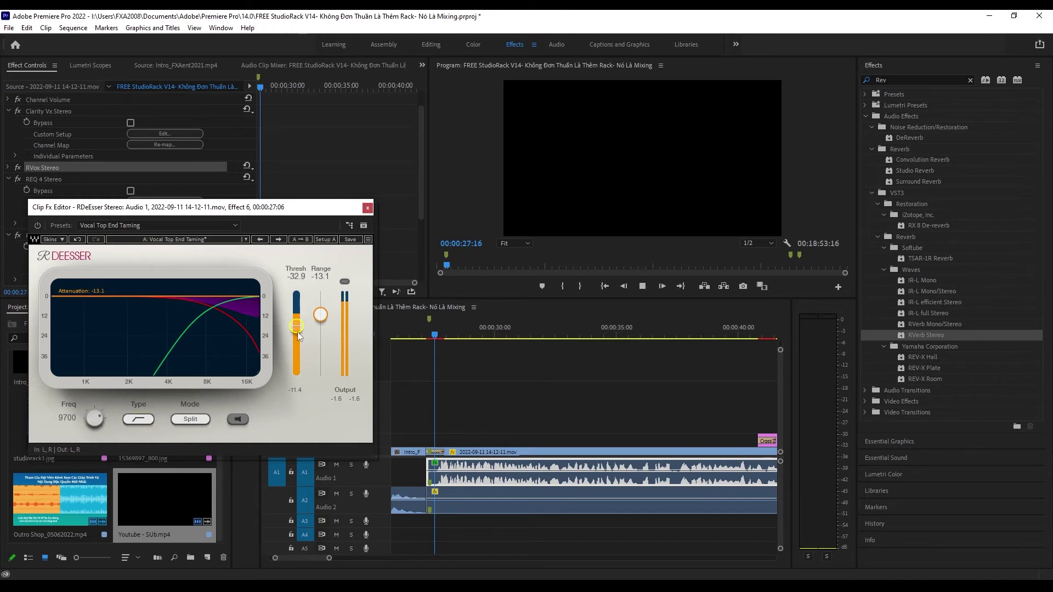
left_click_drag(297, 332, 298, 339)
left_click(38, 225)
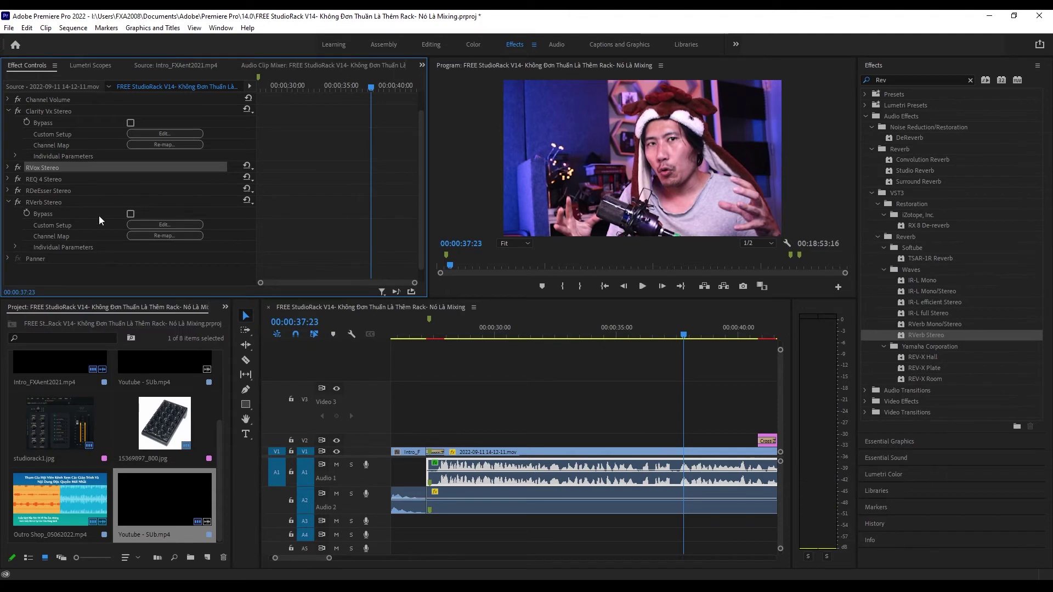
Open the RVerb Stereo custom setup in its All view and move the editor clear of the video preview.
left_click(148, 226)
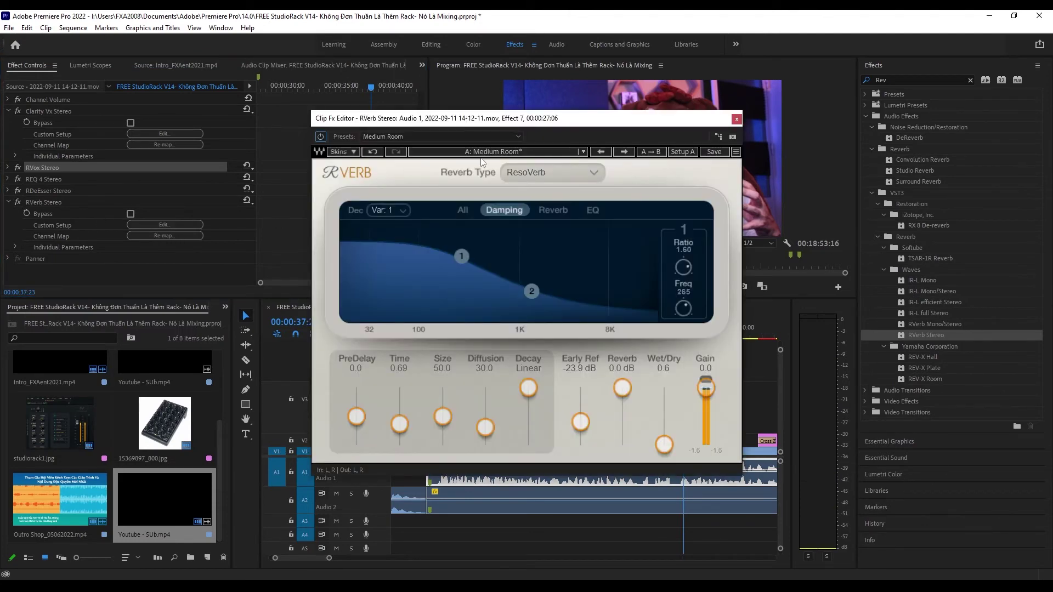
left_click(464, 210)
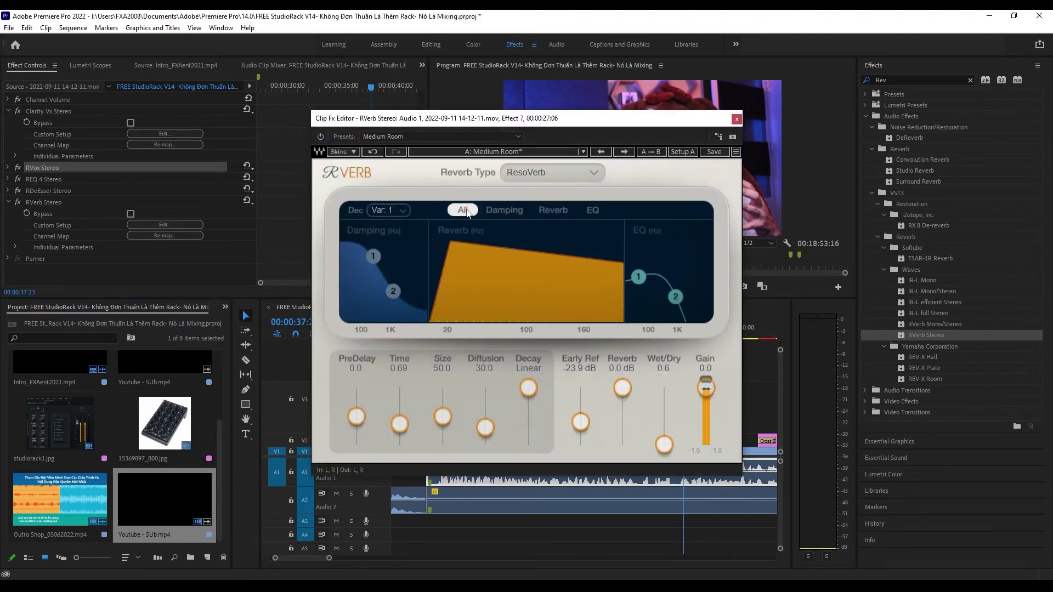
left_click_drag(482, 125, 186, 131)
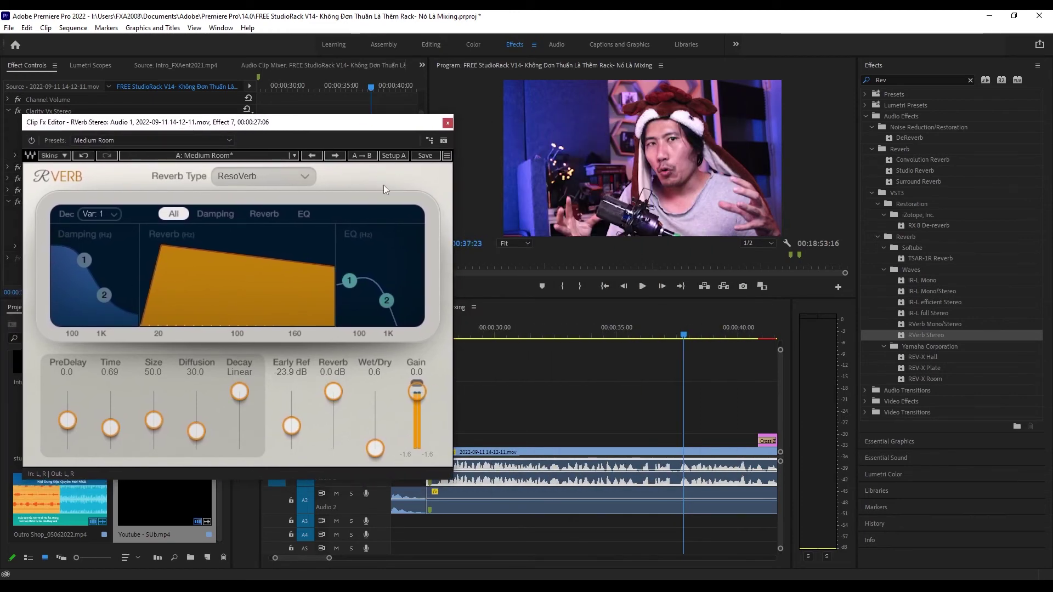
Play the voice with RVerb Time 0.68, Early Ref -27.8 dB and Wet/Dry 1.8, comparing the effect bypassed and active.
key("space")
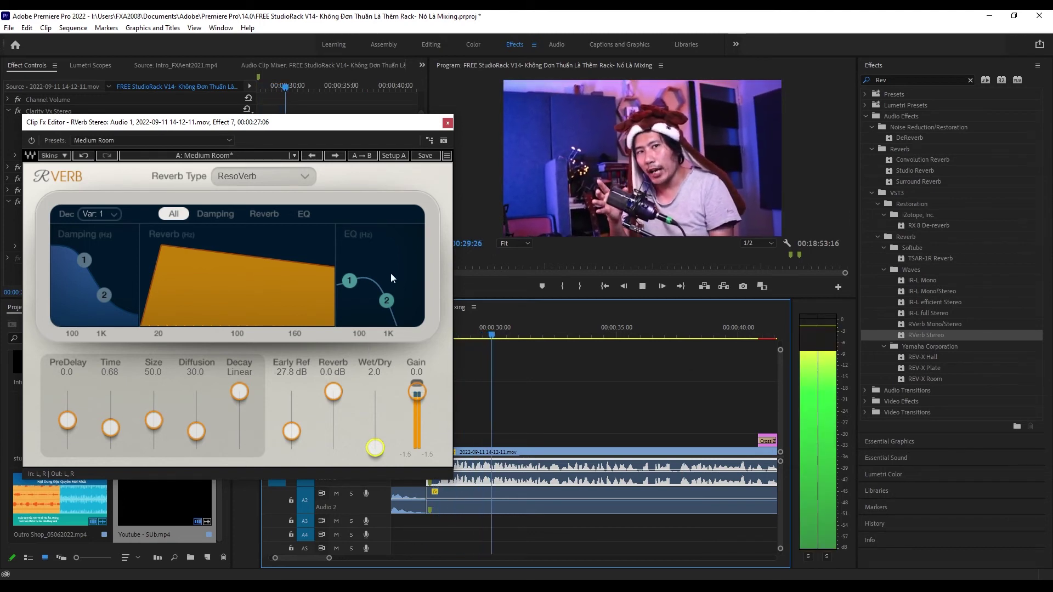
left_click(32, 141)
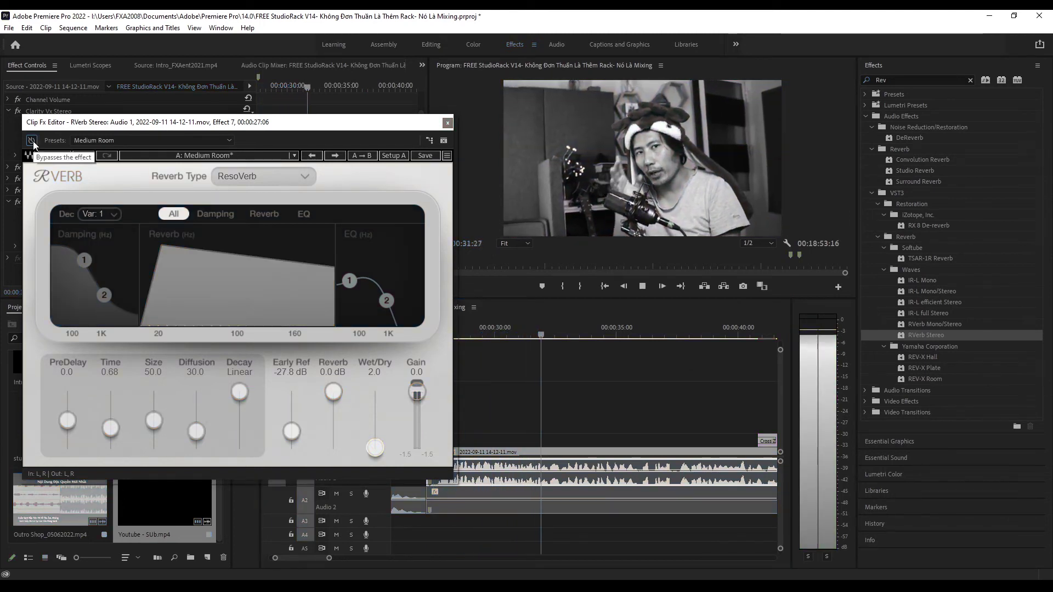
left_click(32, 140)
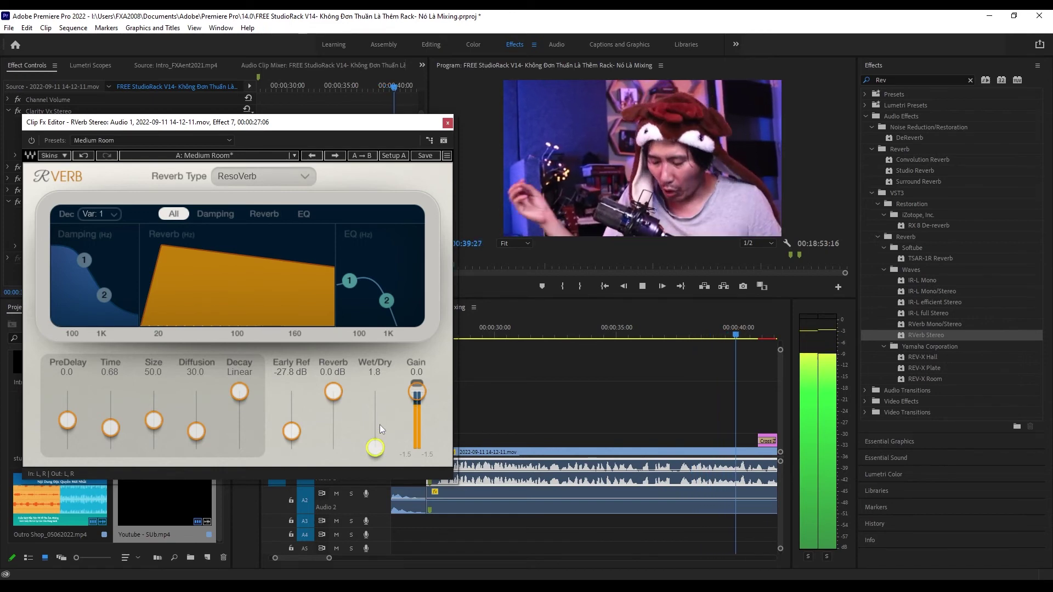
Locate the short voice clip under the studiorack1.jpg overlay and play it from about 00:00:42:14.
left_click(486, 350)
key("minus")
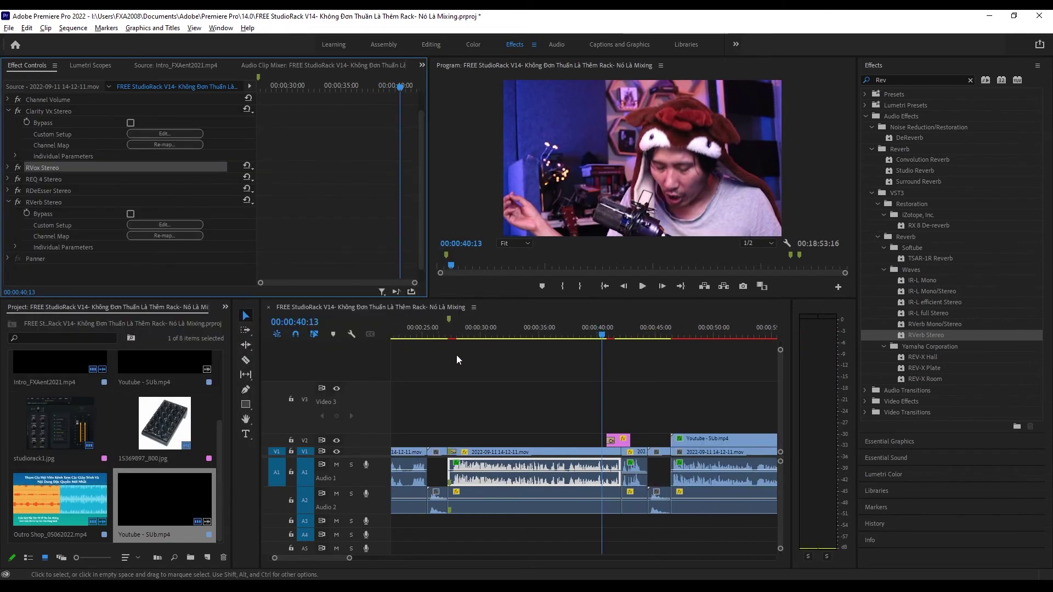
left_click(628, 327)
key("equal")
key("equal")
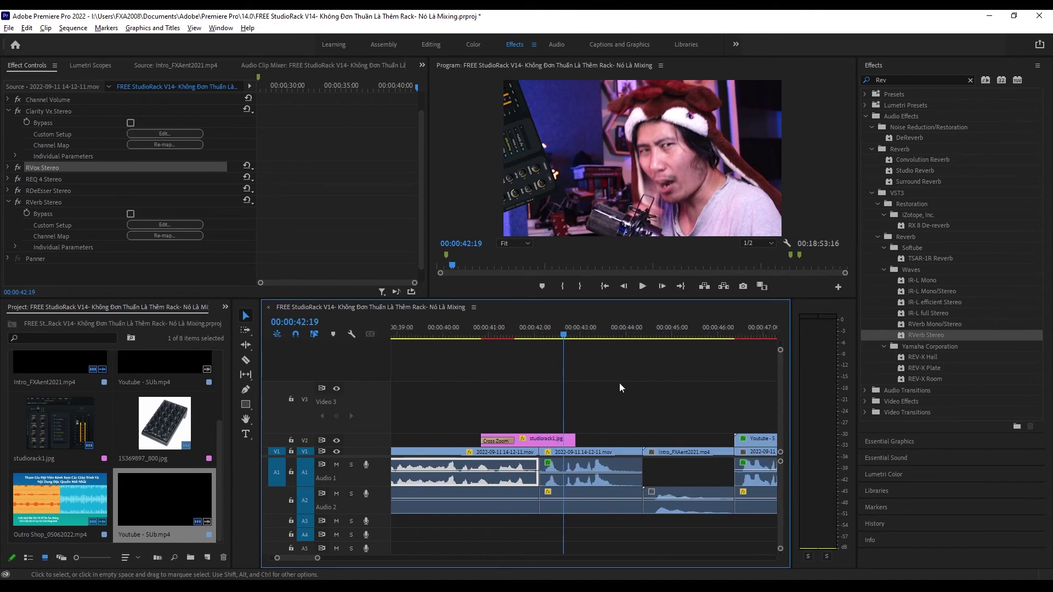
mouse_move(553, 337)
left_mouse_down()
mouse_move(591, 335)
mouse_move(541, 362)
mouse_move(551, 345)
left_mouse_up()
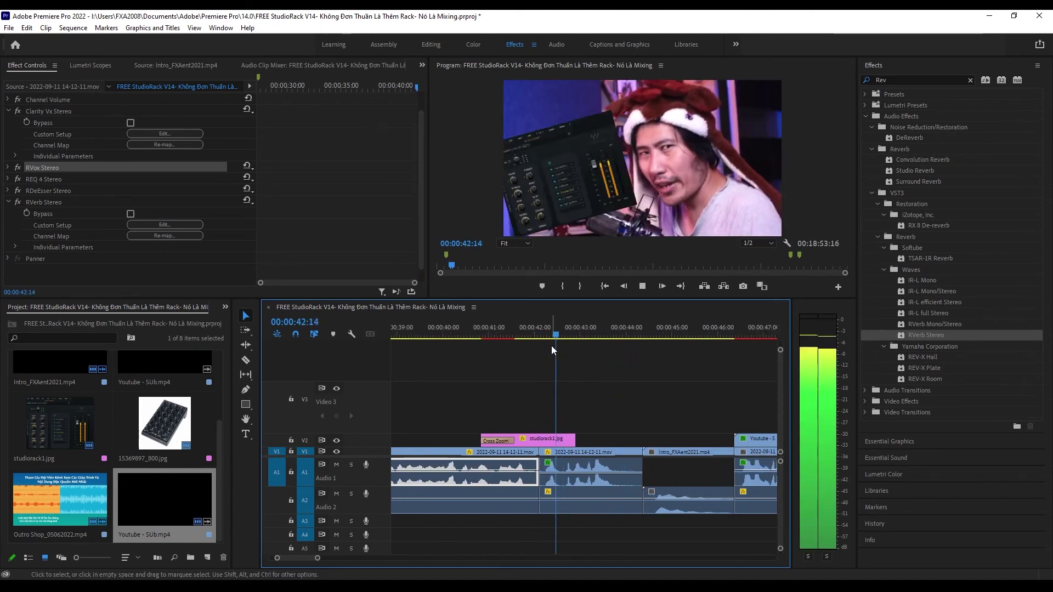
key("space")
key("space")
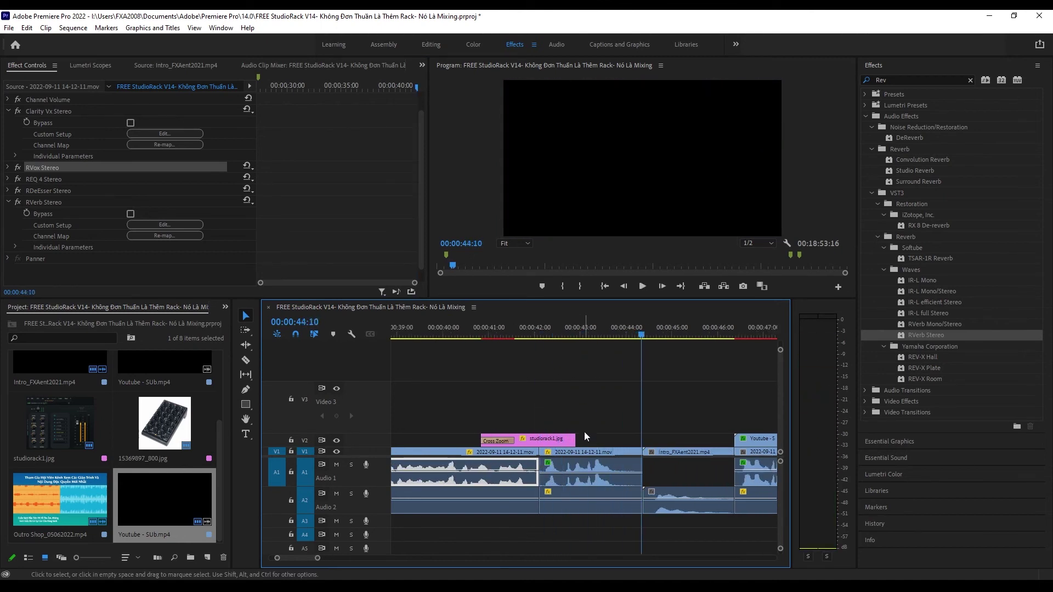
Select the short voice clip's audio and inspect its RVerb Stereo custom setup.
left_click(584, 464)
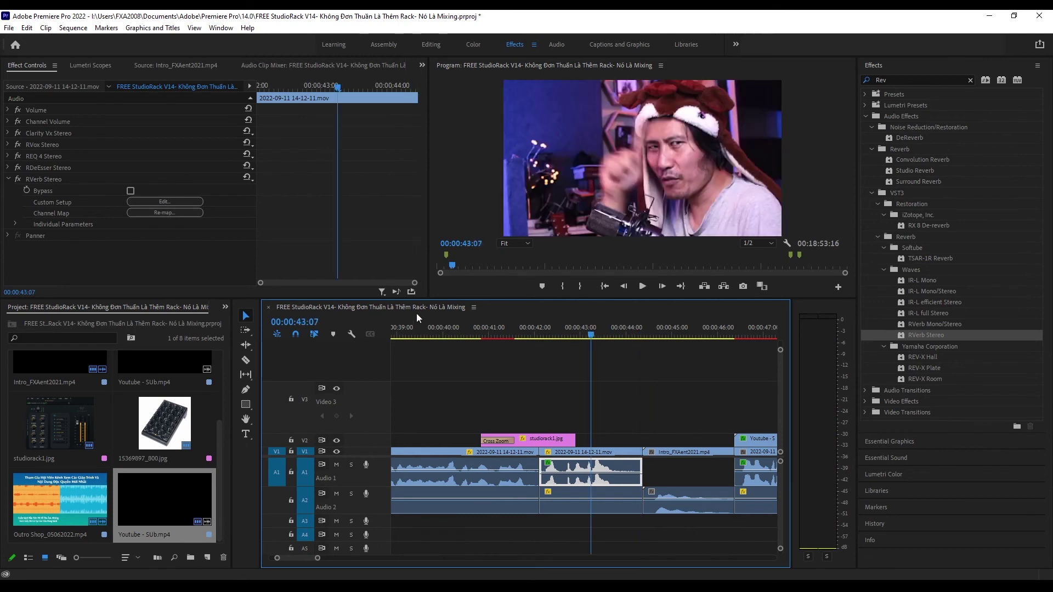
left_click(146, 203)
left_click(520, 154)
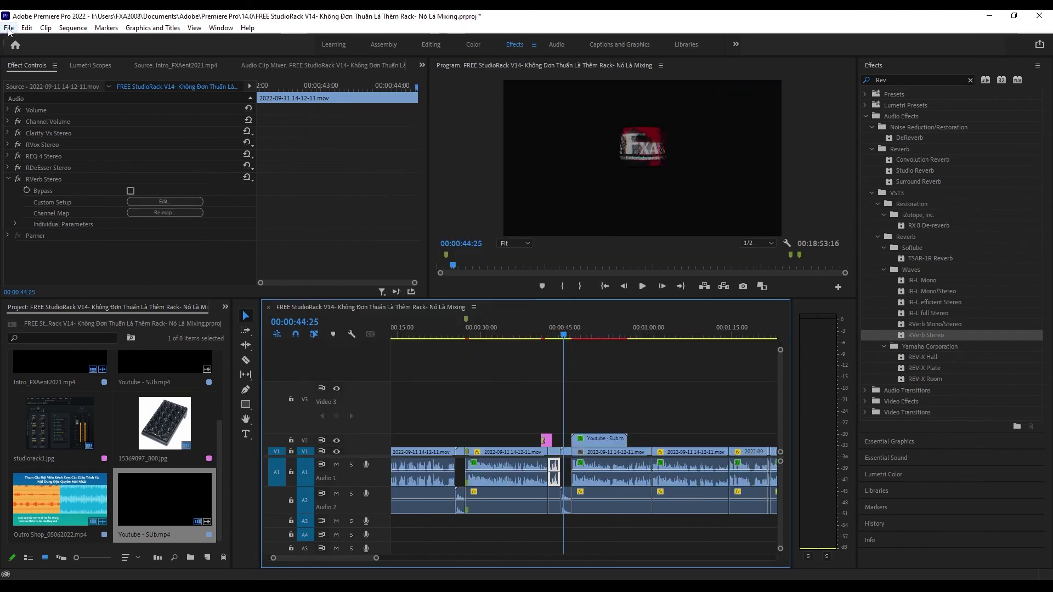
Open the media export settings for the sequence.
left_click(9, 28)
mouse_move(137, 342)
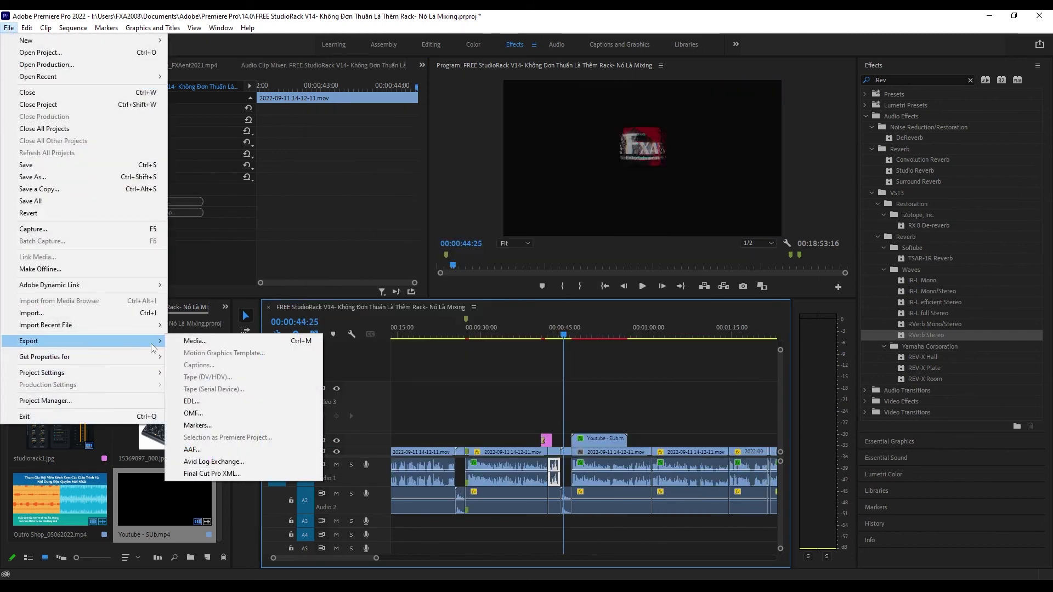
left_click(263, 341)
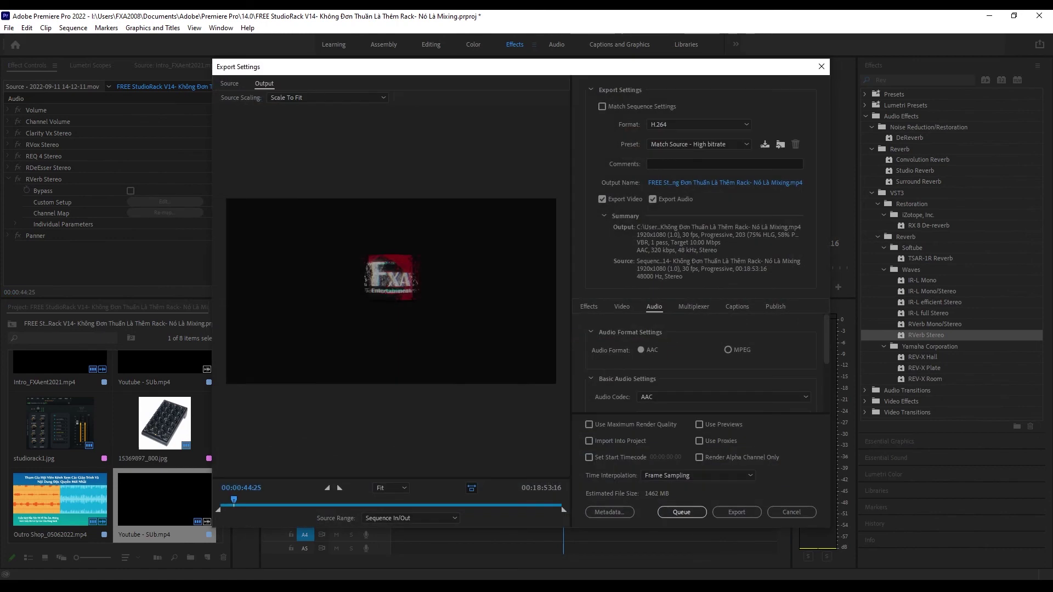